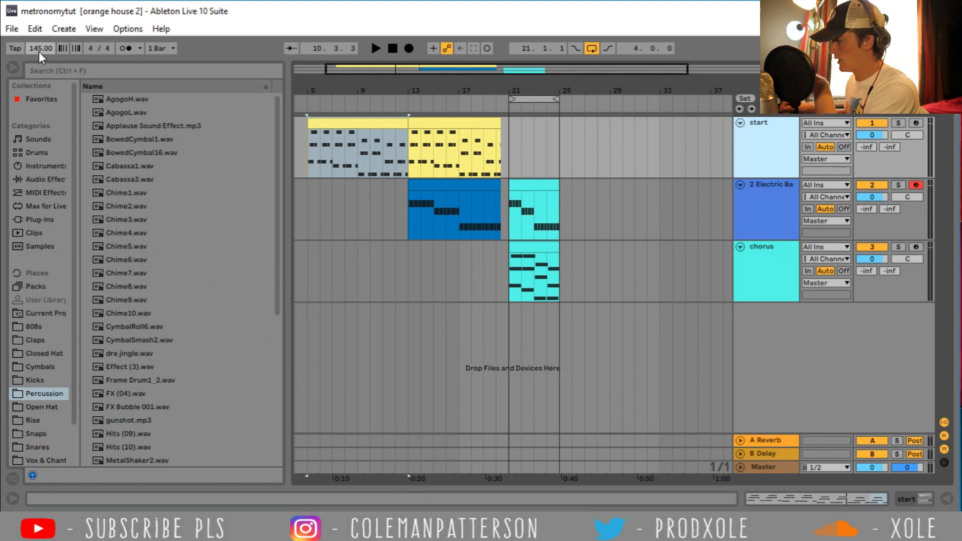
- Examine the clips and device chains of the start, electric bass and chorus tracks
{"action": "left_click", "coordinate": [413, 182]}
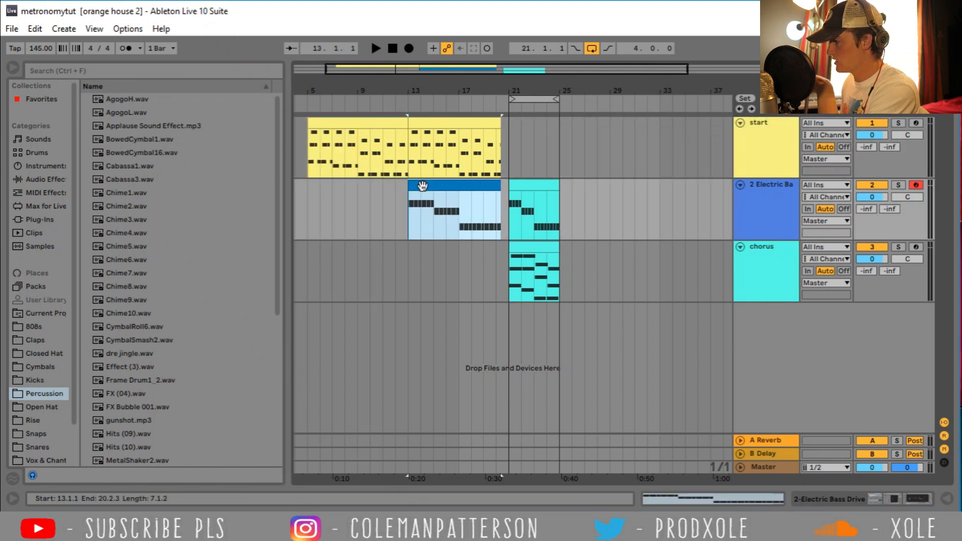
{"action": "left_click", "coordinate": [536, 249]}
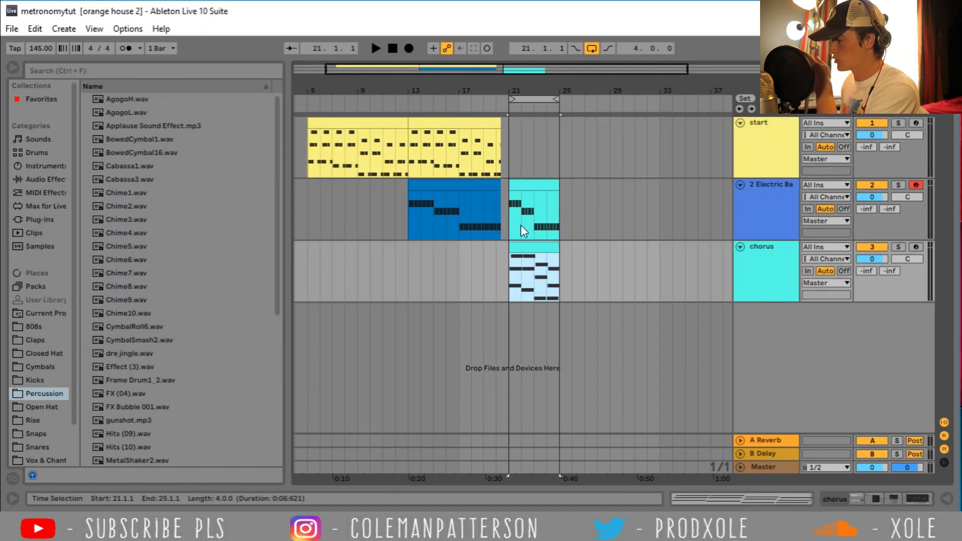
{"action": "left_click", "coordinate": [358, 126]}
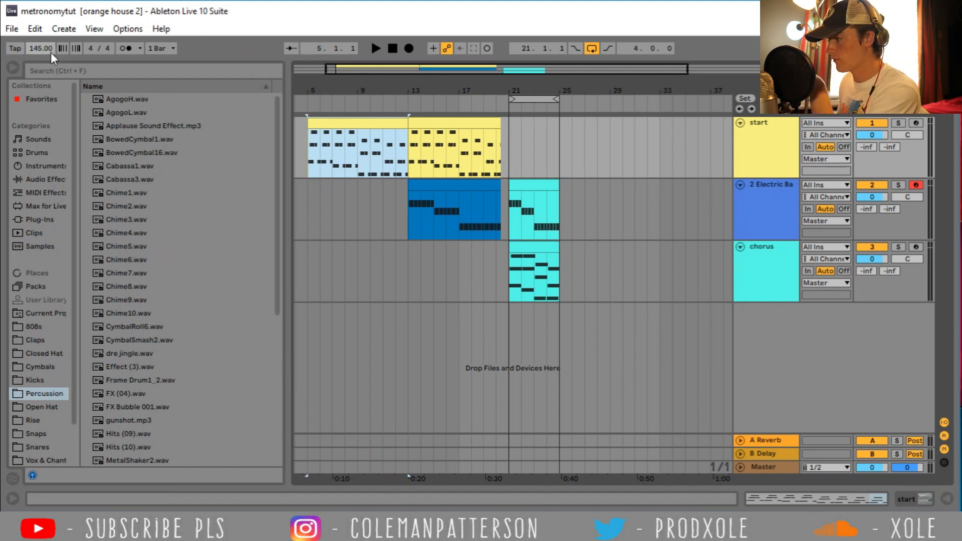
{"action": "left_click", "coordinate": [762, 149]}
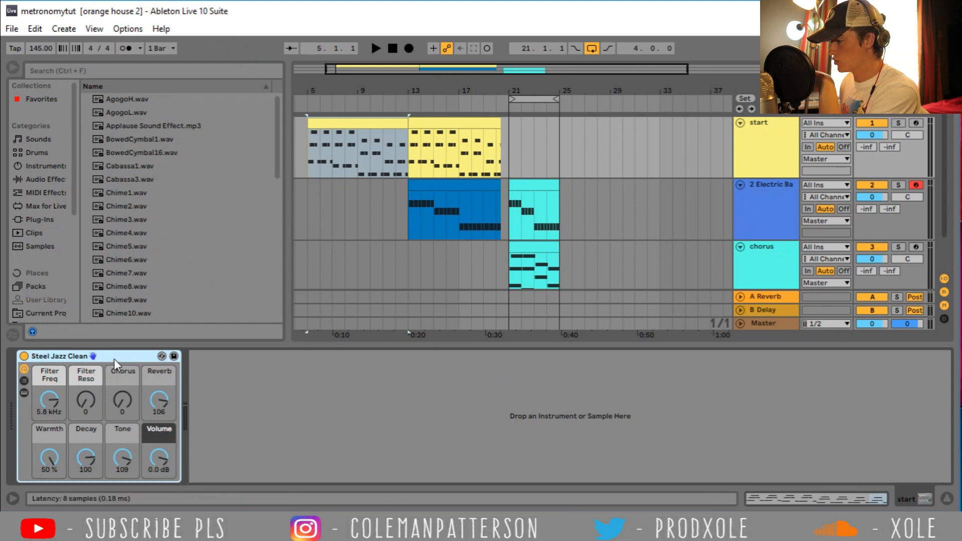
{"action": "left_click", "coordinate": [775, 258]}
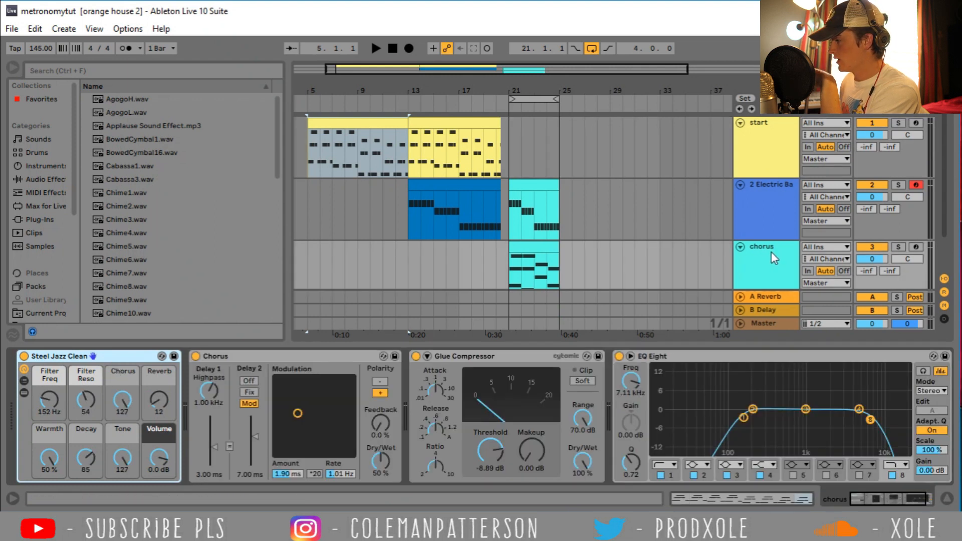
{"action": "left_click", "coordinate": [752, 200]}
{"action": "left_click", "coordinate": [756, 259]}
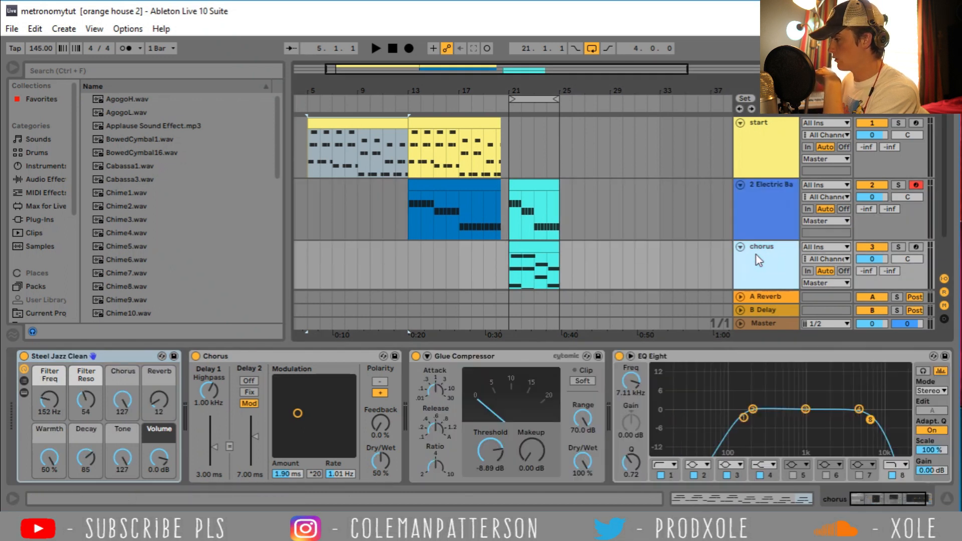
{"action": "left_click_drag", "start_coordinate": [561, 263], "coordinate": [533, 263]}
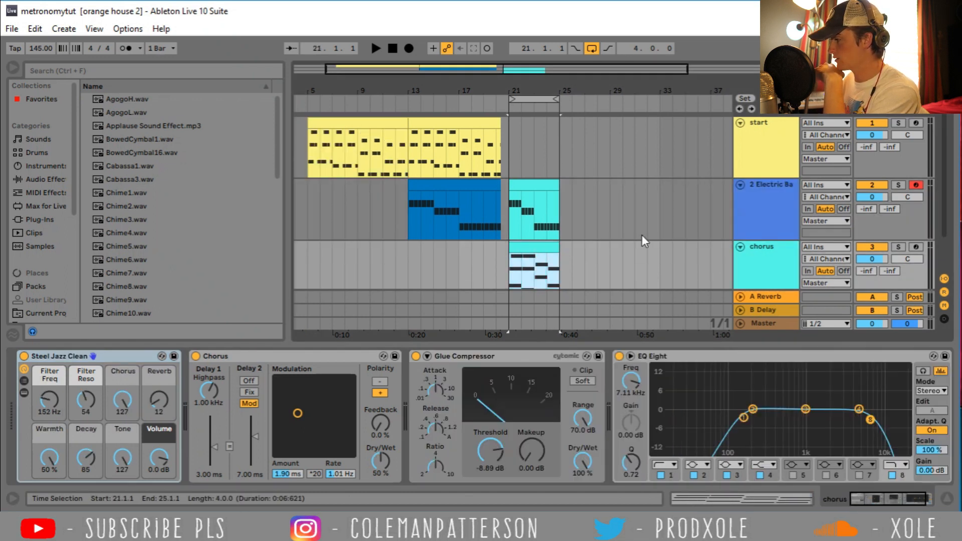
{"action": "left_click", "coordinate": [767, 211]}
{"action": "left_click", "coordinate": [541, 186]}
{"action": "left_click", "coordinate": [456, 187]}
{"action": "left_click", "coordinate": [441, 120]}
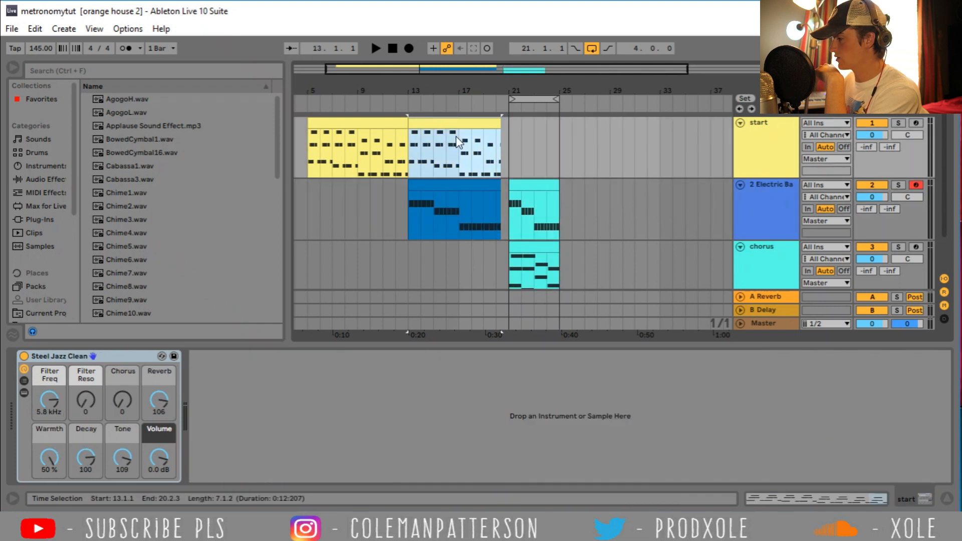
{"action": "left_click", "coordinate": [383, 123]}
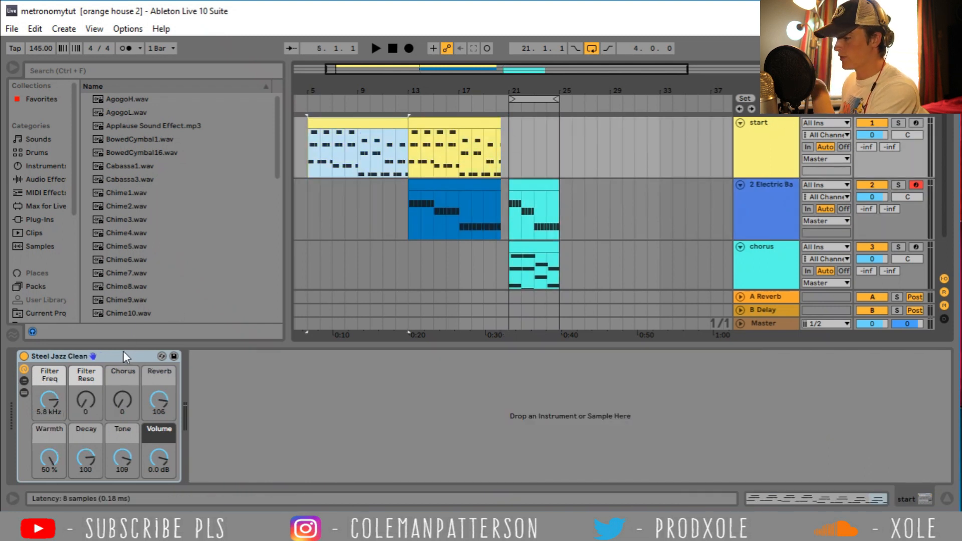
- Examine the MIDI notes of the start track's first clip and the chorus track's device chain
{"action": "double_click", "coordinate": [335, 123]}
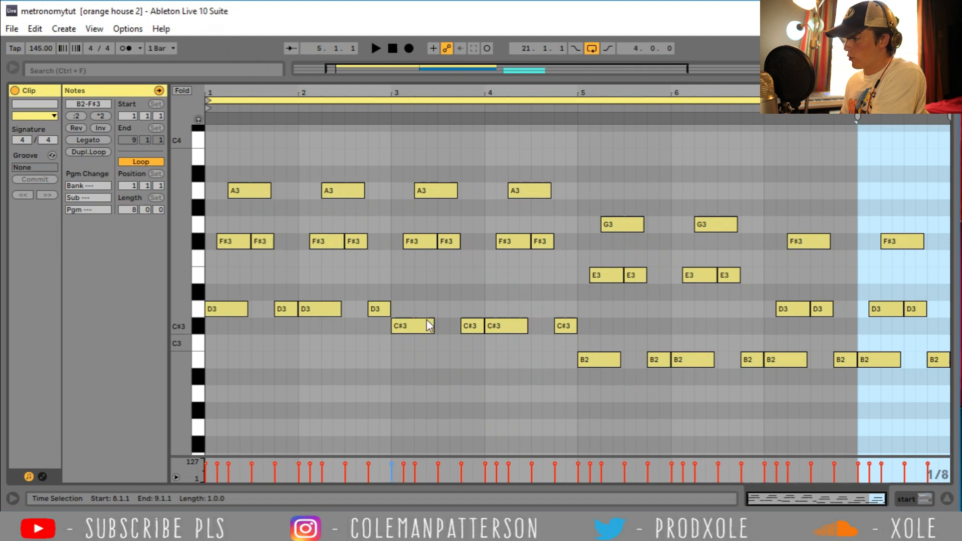
{"action": "left_click", "coordinate": [928, 498]}
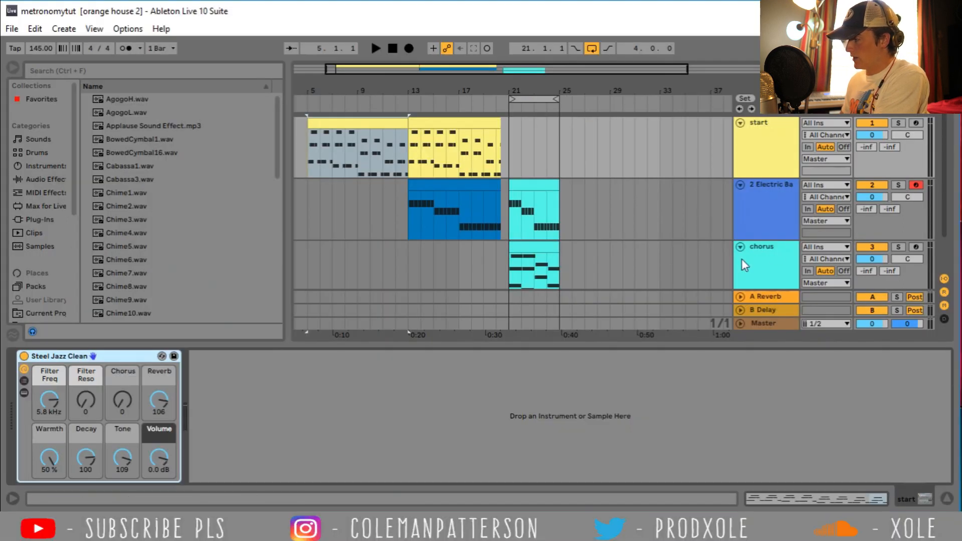
{"action": "left_click", "coordinate": [784, 260]}
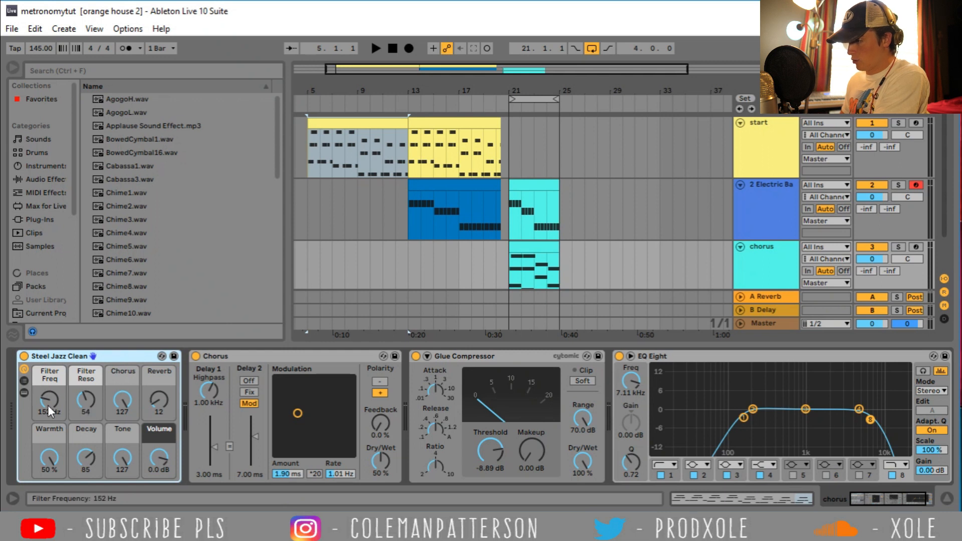
{"action": "left_click", "coordinate": [906, 504]}
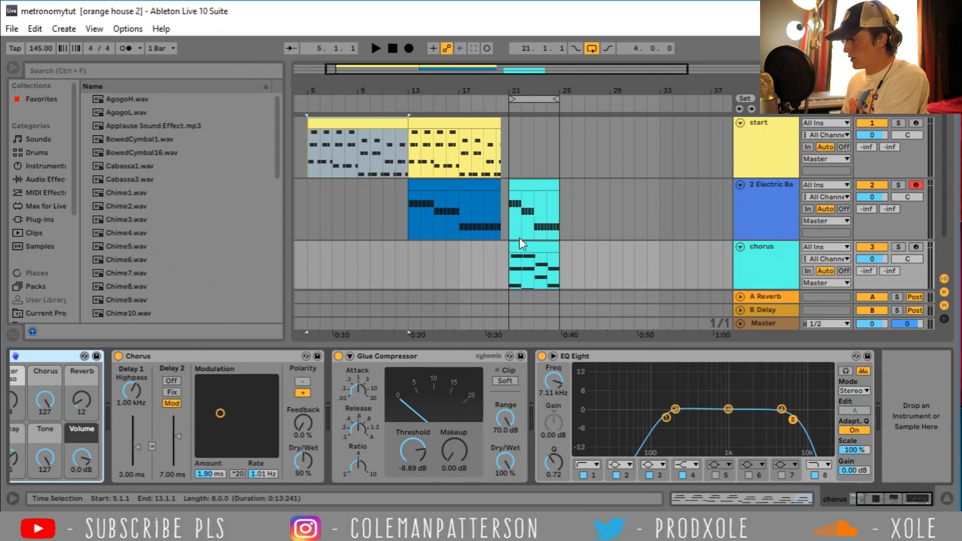
- Play back the arrangement from the start track's first clip at bar 5, through to the chorus section
{"action": "left_click", "coordinate": [775, 150]}
{"action": "left_click", "coordinate": [313, 123]}
{"action": "key", "text": "space"}
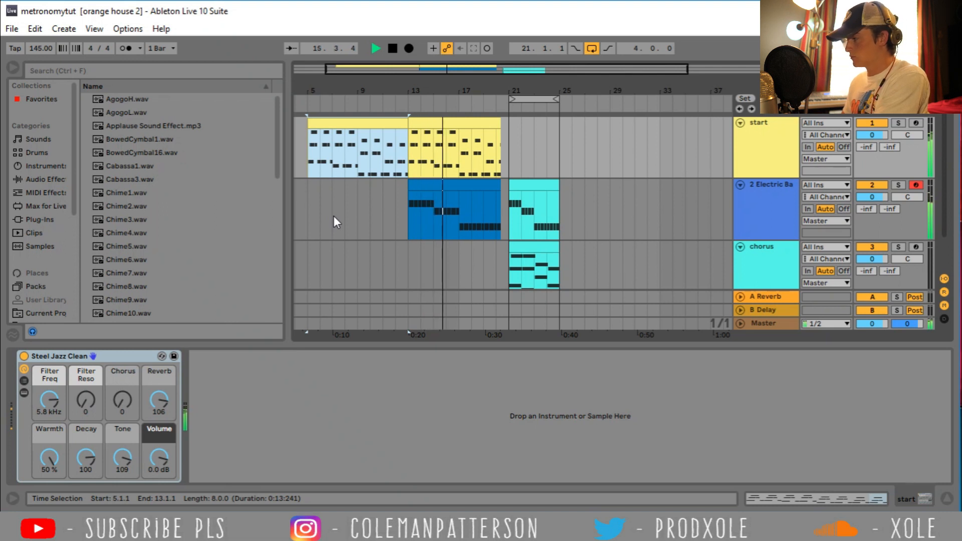
{"action": "key", "text": "space"}
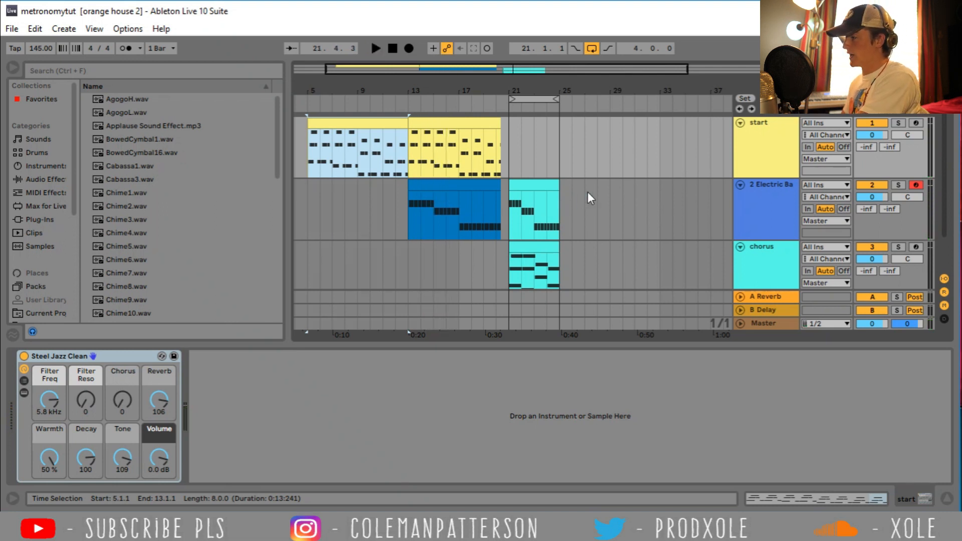
- Insert an audio track below the start track and set its audio input to the start track
{"action": "right_click", "coordinate": [763, 150]}
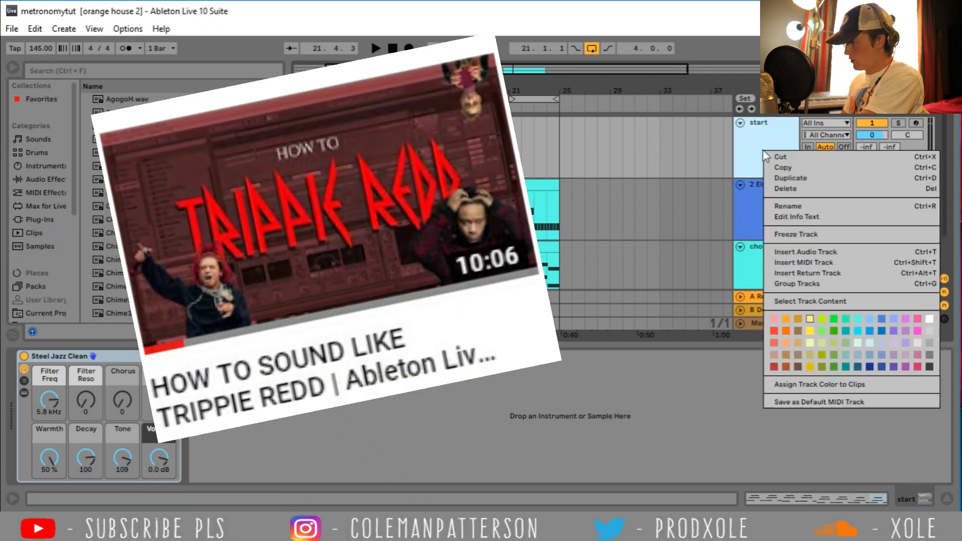
{"action": "left_click", "coordinate": [802, 248]}
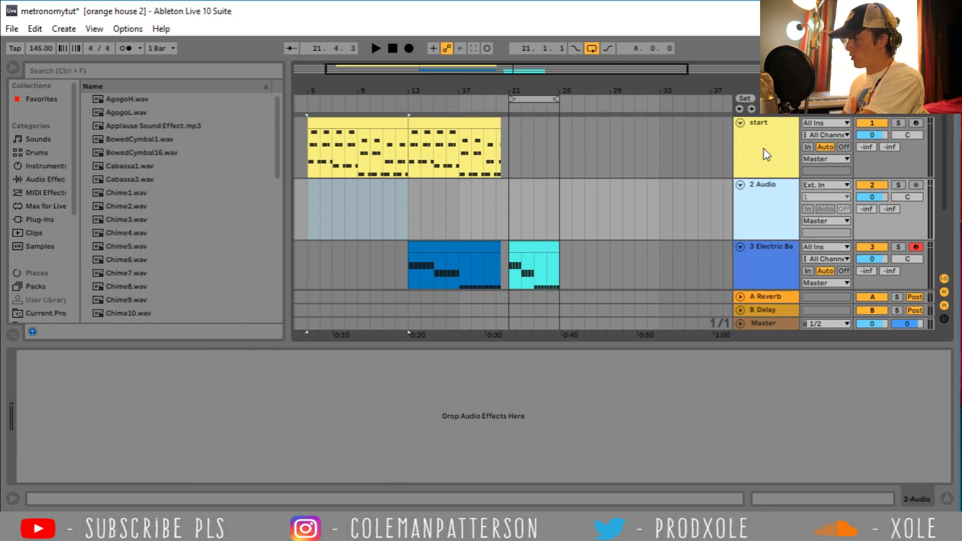
{"action": "left_click", "coordinate": [917, 184]}
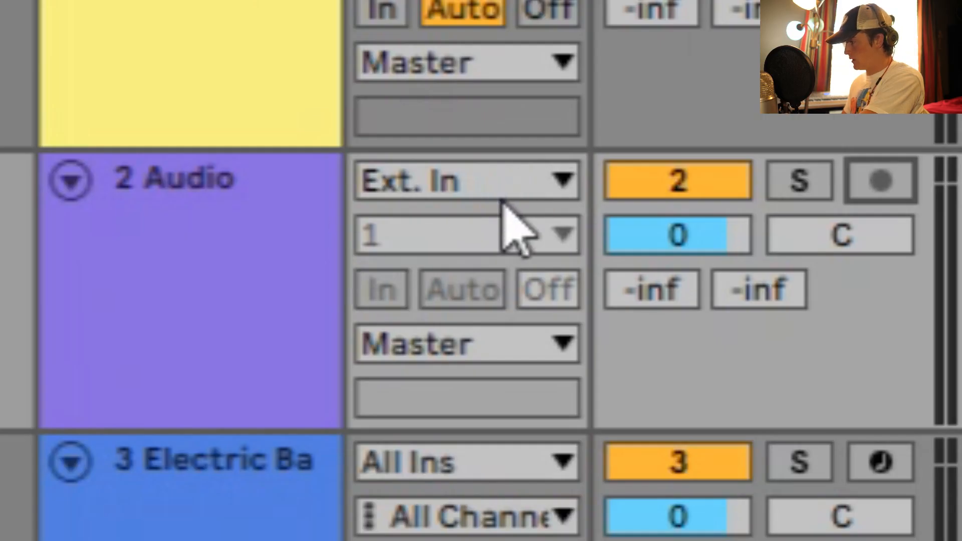
{"action": "left_click", "coordinate": [836, 187]}
{"action": "left_click", "coordinate": [454, 396]}
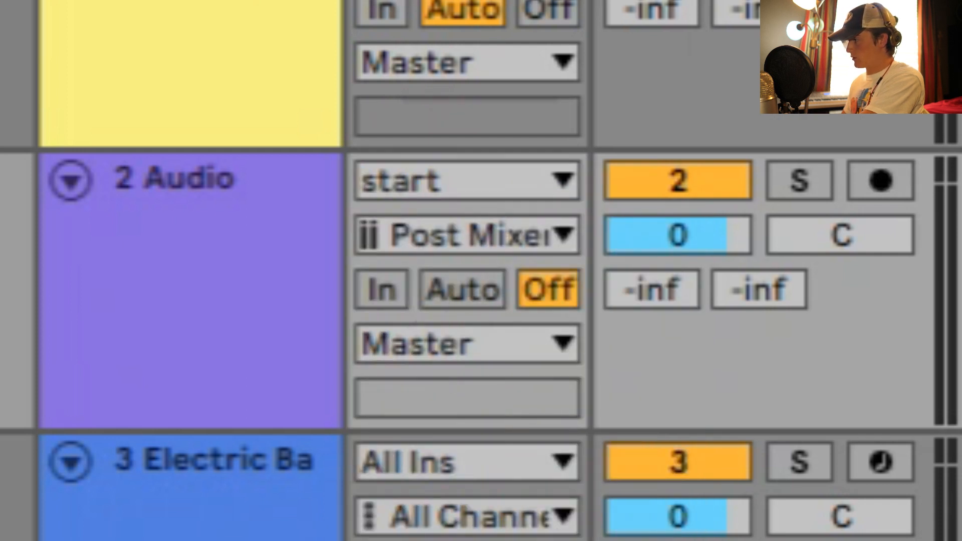
- Arm the new audio track and record the start track's output onto it from bar 5
{"action": "left_click", "coordinate": [881, 181]}
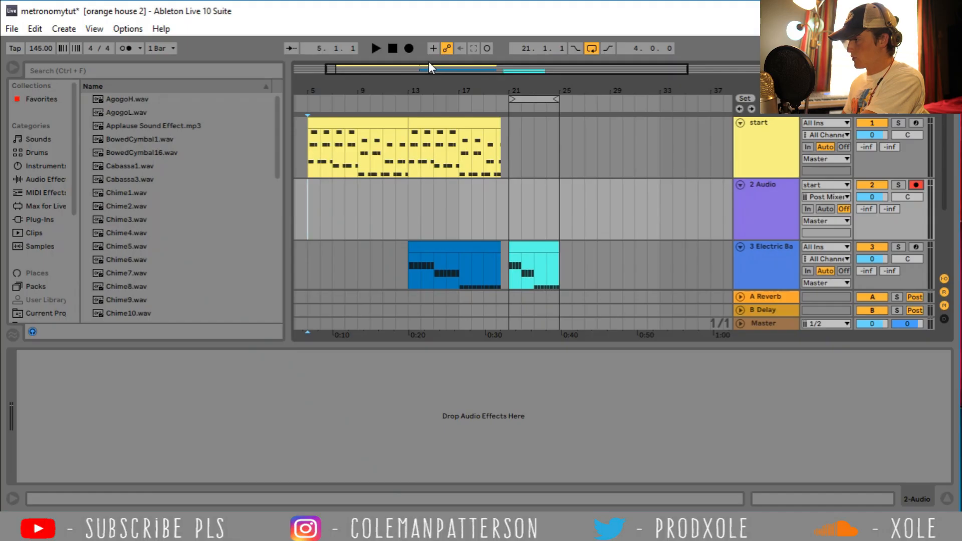
{"action": "left_click", "coordinate": [406, 48]}
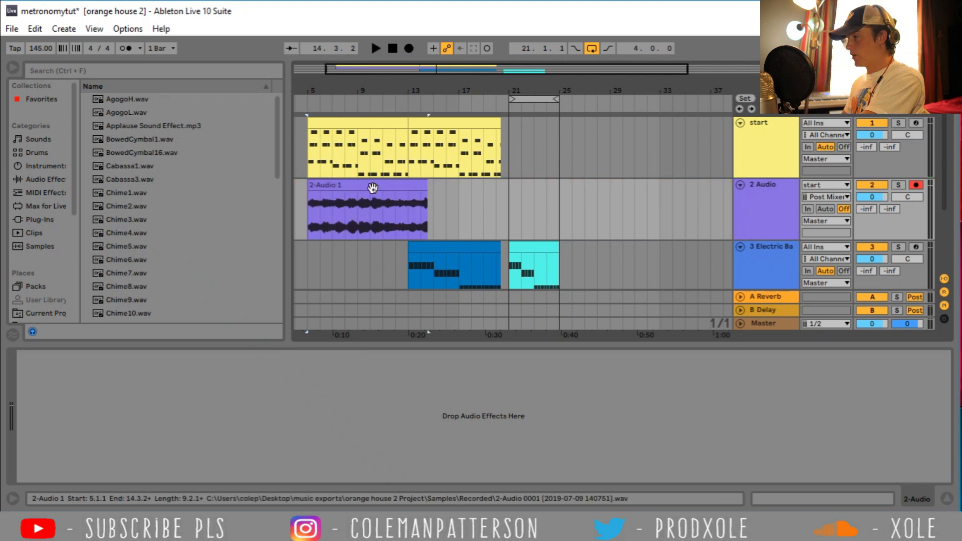
- Copy the recorded audio clip to begin at bar 13 and crossfade the two clips at their join
{"action": "left_click", "coordinate": [341, 186]}
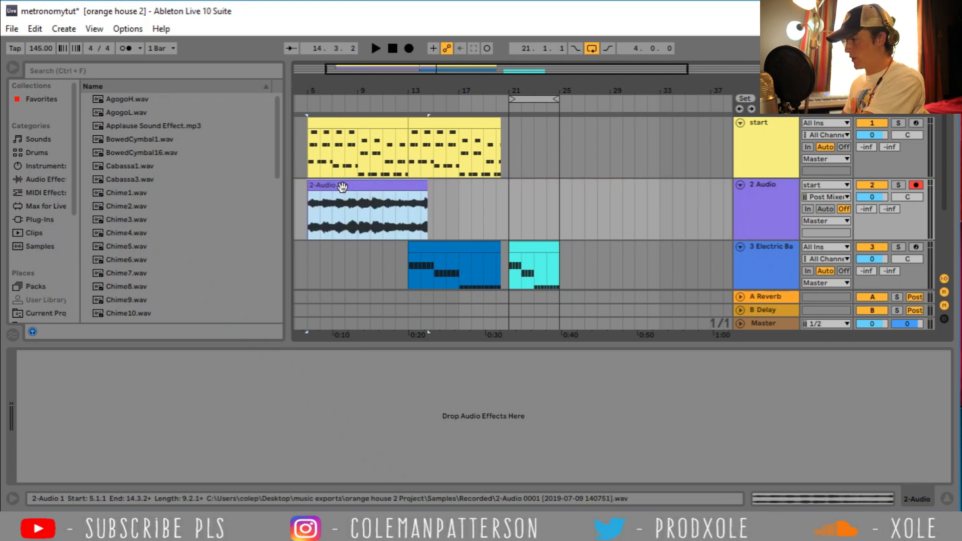
{"action": "left_click_drag", "start_coordinate": [342, 186], "coordinate": [444, 191]}
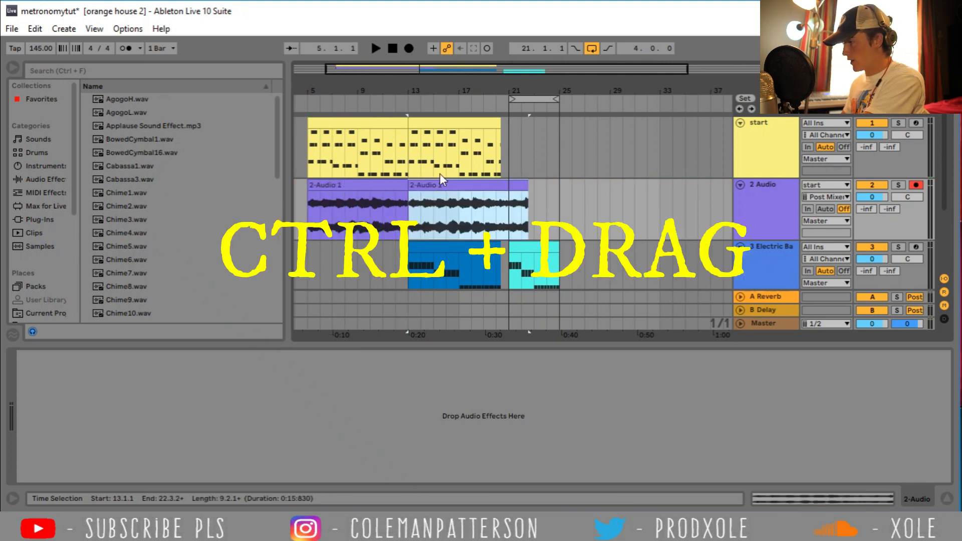
{"action": "left_click_drag", "start_coordinate": [414, 90], "coordinate": [413, 100]}
{"action": "left_click", "coordinate": [405, 194]}
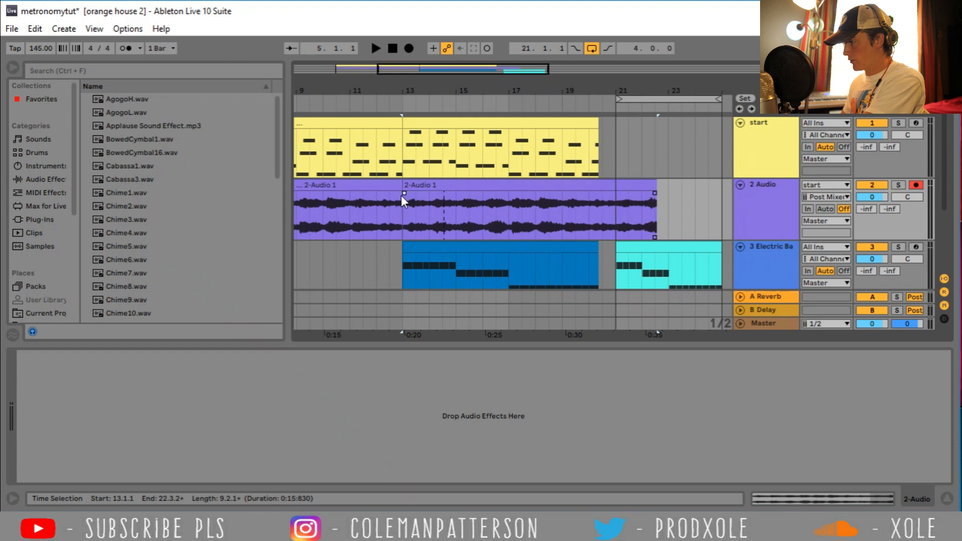
{"action": "left_click_drag", "start_coordinate": [359, 194], "coordinate": [399, 193]}
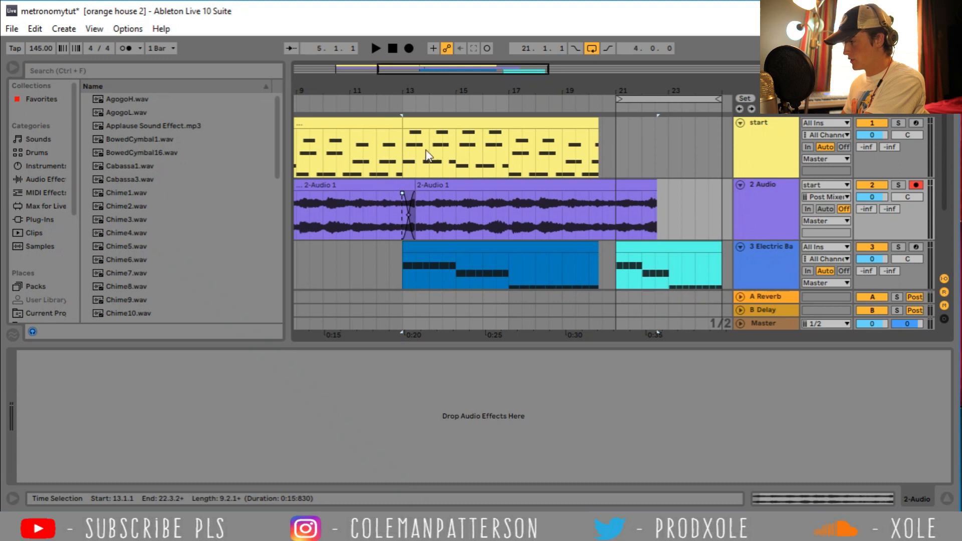
- Play back briefly from the start track's first MIDI clip at bar 5
{"action": "left_click_drag", "start_coordinate": [422, 109], "coordinate": [422, 79]}
{"action": "left_click_drag", "start_coordinate": [345, 82], "coordinate": [369, 83]}
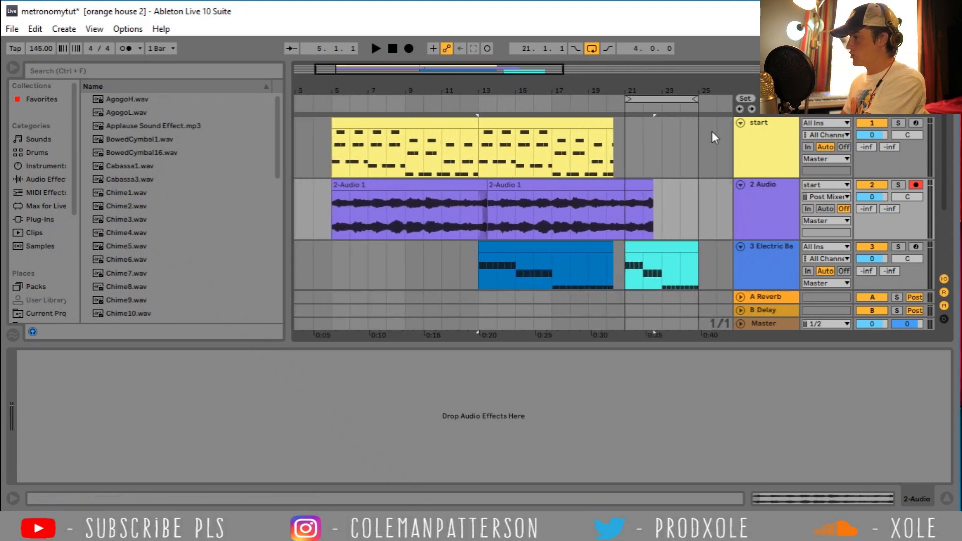
{"action": "left_click", "coordinate": [382, 122]}
{"action": "key", "text": "space"}
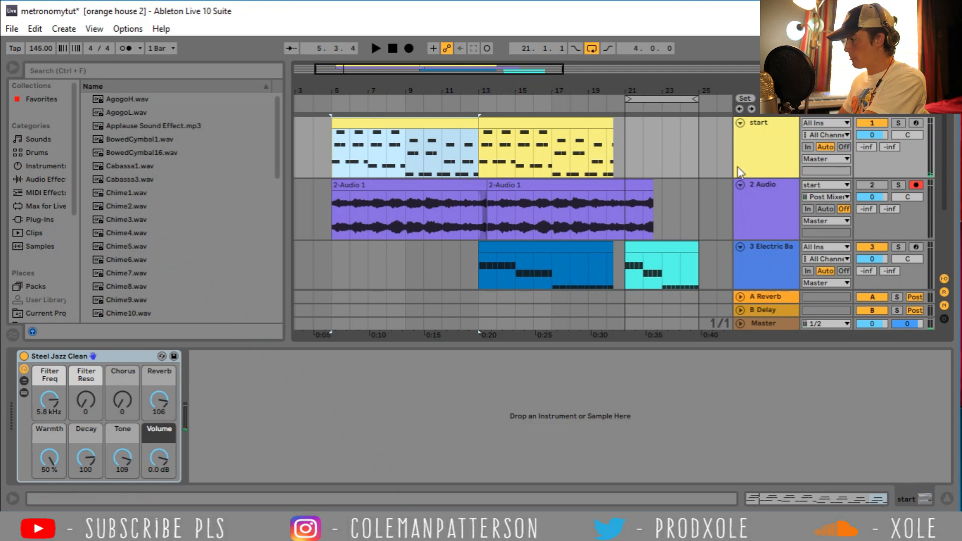
- Add a long fade-in to the first recorded audio clip, reaching full level just before bar 13
{"action": "left_click", "coordinate": [775, 195]}
{"action": "left_click_drag", "start_coordinate": [333, 193], "coordinate": [474, 199]}
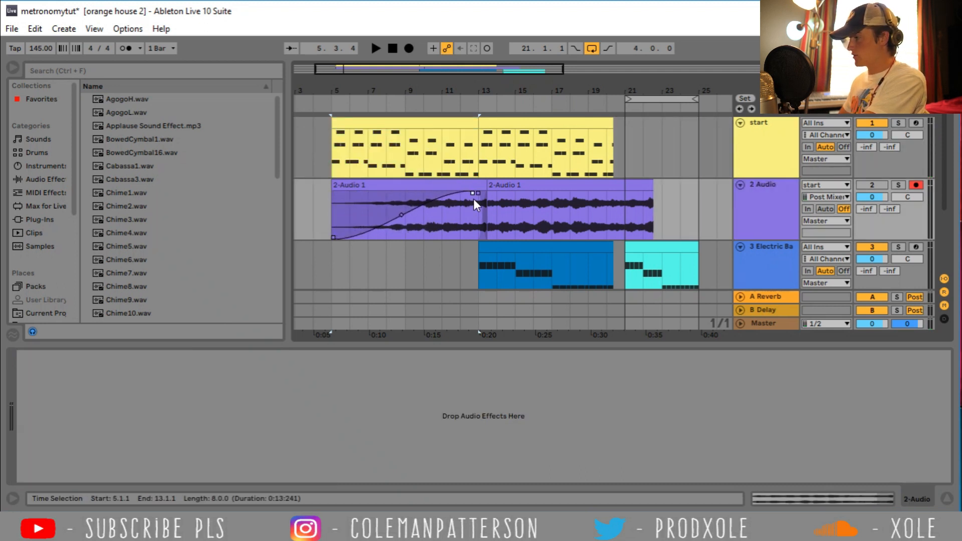
- Mute the start MIDI track instead of the audio track, and play the faded-in audio clip from bar 5
{"action": "left_click", "coordinate": [876, 124]}
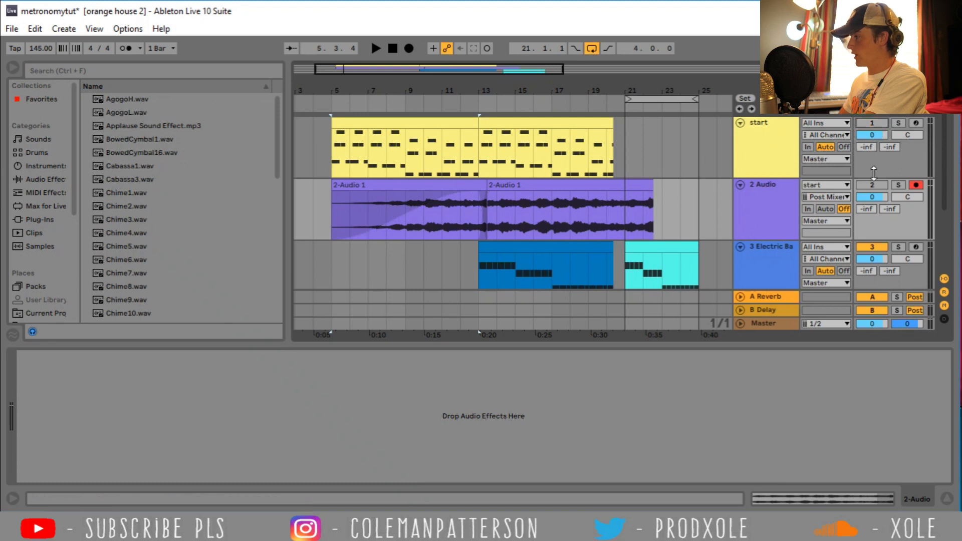
{"action": "left_click", "coordinate": [873, 185]}
{"action": "left_click", "coordinate": [425, 186]}
{"action": "key", "text": "space"}
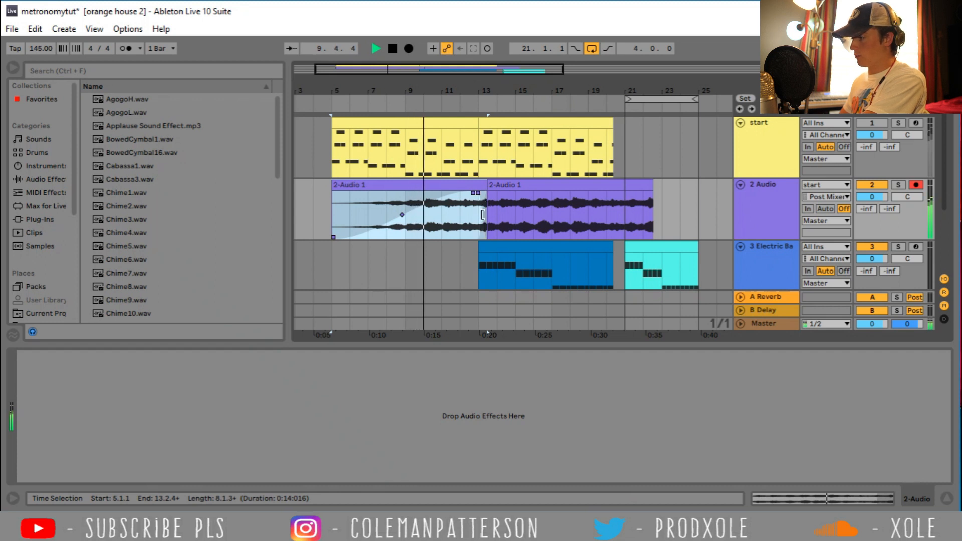
- Rename the recorded audio track as start
{"action": "scroll", "coordinate": [481, 214], "scroll_direction": "down", "scroll_amount": 1}
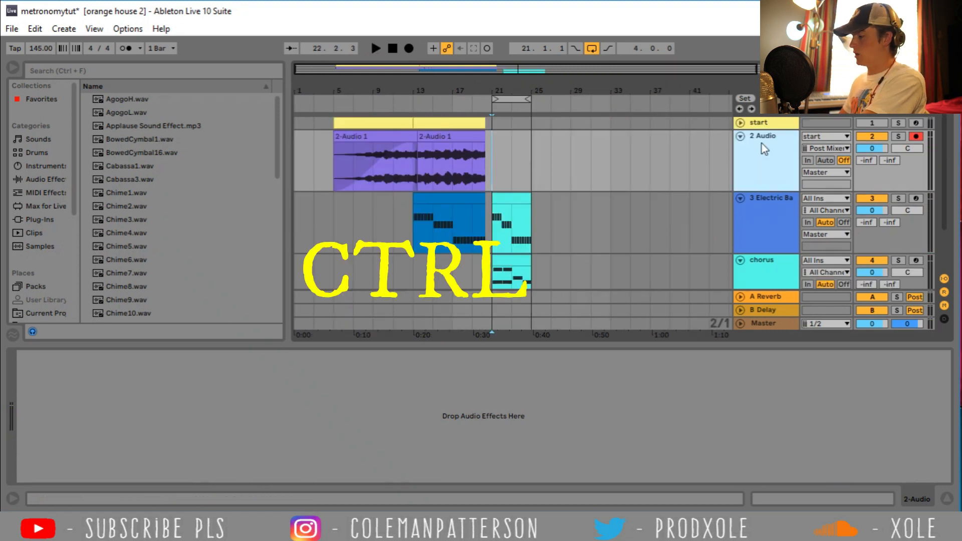
{"action": "key", "text": "ctrl+r"}
{"action": "type", "text": "start"}
{"action": "key", "text": "Return"}
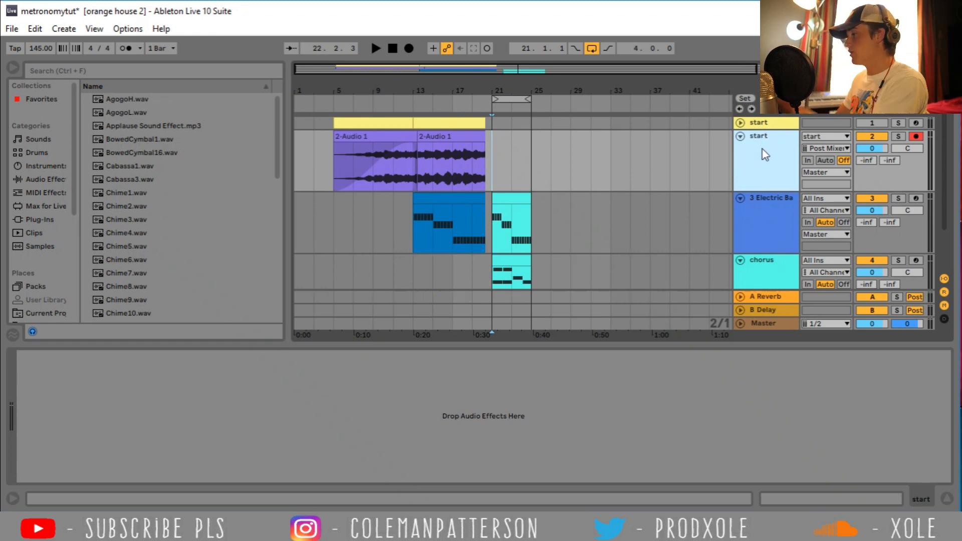
- Examine the electric bass track's devices and locate its Electric Bass Drive preset among the Bass instrument racks
{"action": "scroll", "coordinate": [759, 231], "scroll_direction": "down", "scroll_amount": 3}
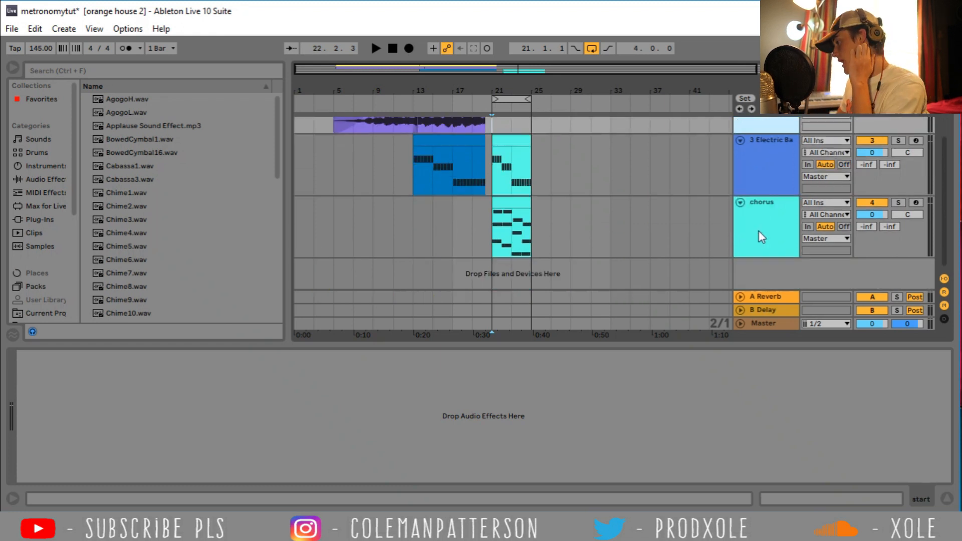
{"action": "left_click", "coordinate": [767, 178]}
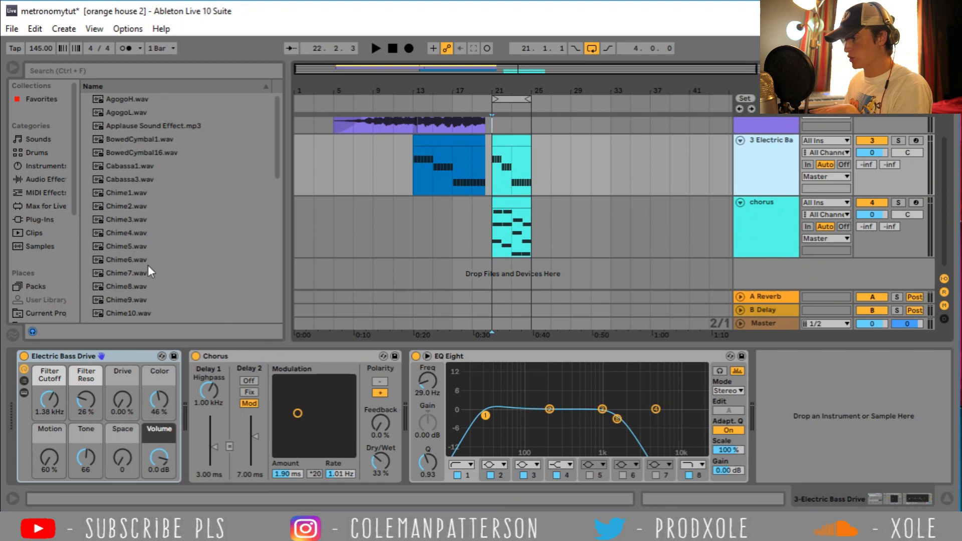
{"action": "left_click", "coordinate": [50, 165]}
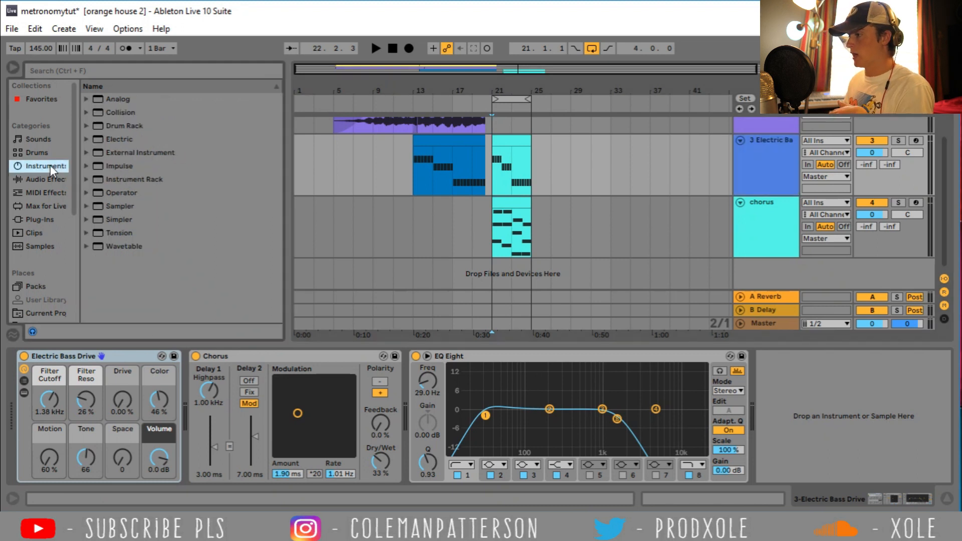
{"action": "left_click", "coordinate": [88, 179]}
{"action": "left_click", "coordinate": [96, 206]}
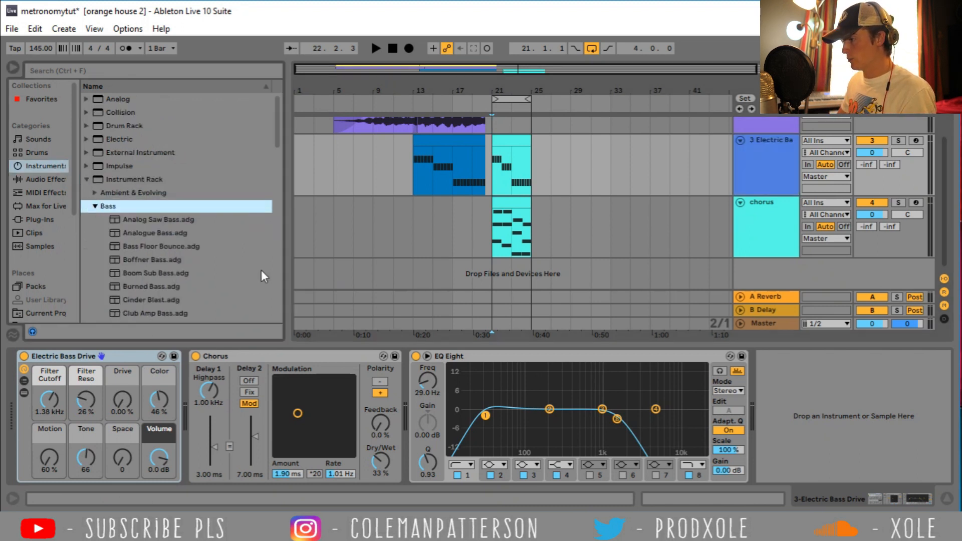
{"action": "scroll", "coordinate": [237, 274], "scroll_direction": "down", "scroll_amount": 3}
{"action": "left_click", "coordinate": [190, 282]}
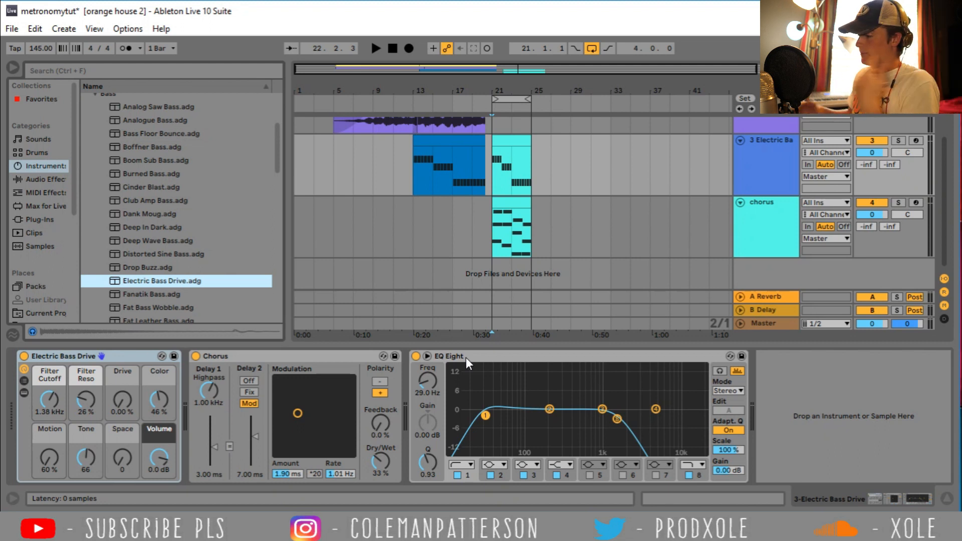
{"action": "left_click", "coordinate": [460, 356]}
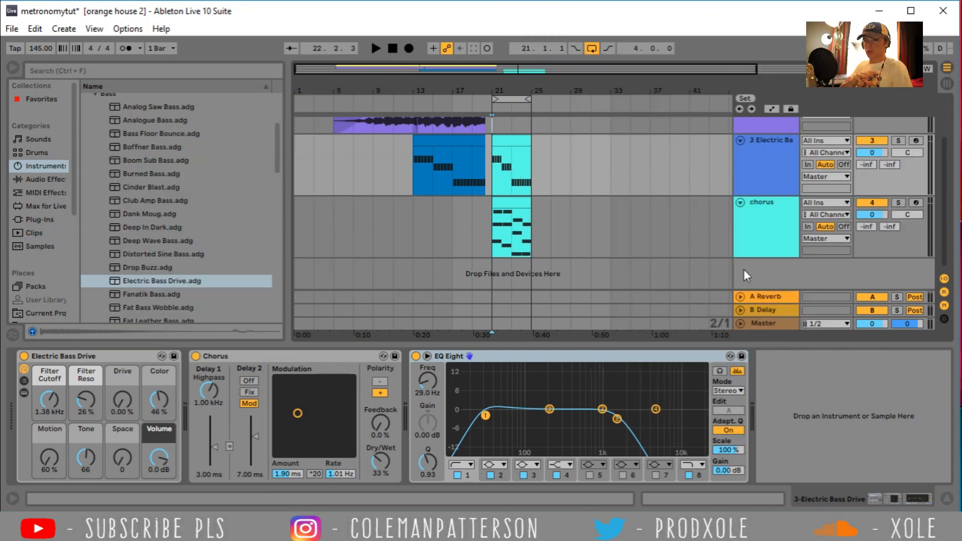
- Insert a new audio track below the chorus track
{"action": "right_click", "coordinate": [744, 271]}
{"action": "right_click", "coordinate": [763, 270]}
{"action": "left_click", "coordinate": [775, 277]}
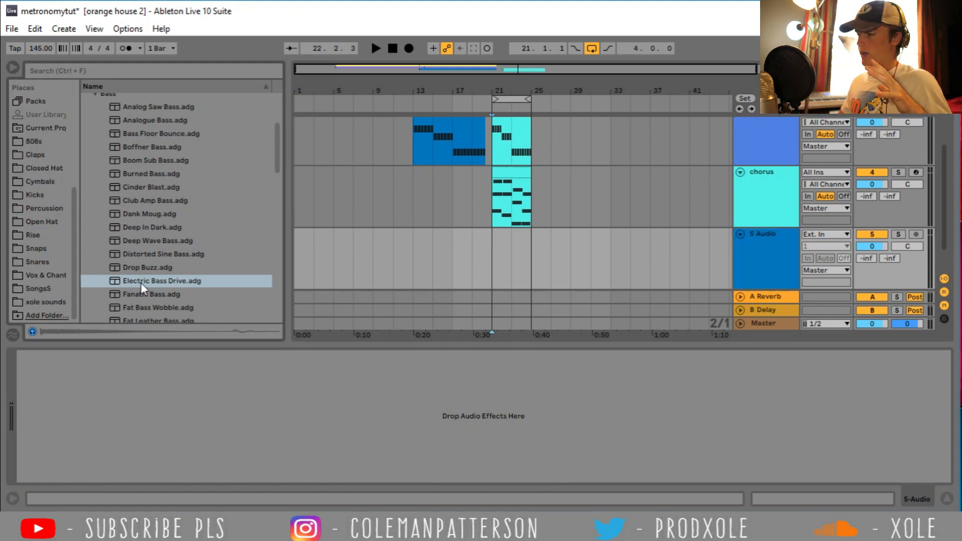
- Audition snare samples, place Countless Snare2.wav on beat 3 of bars 21 to 24 on the new track, and play the loop
{"action": "left_click", "coordinate": [44, 262]}
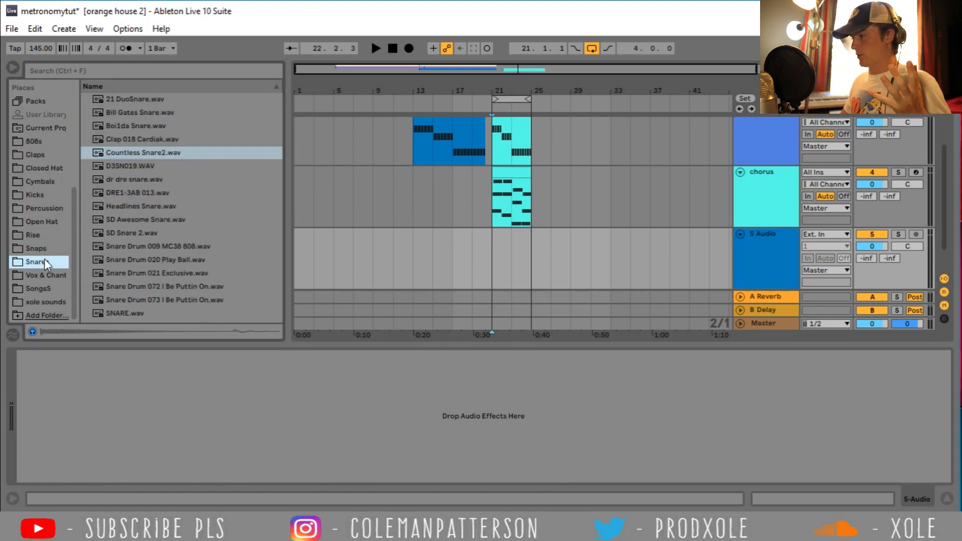
{"action": "left_click", "coordinate": [160, 153]}
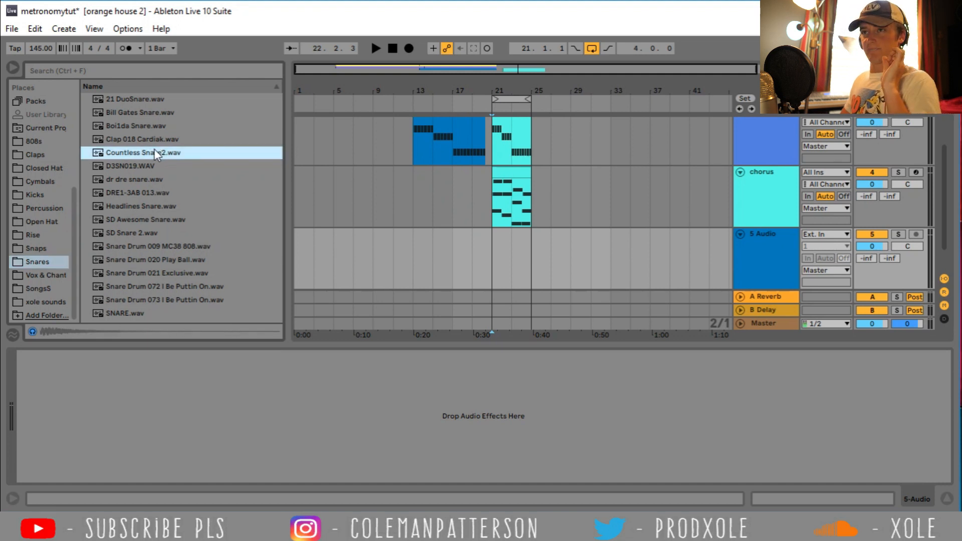
{"action": "left_click", "coordinate": [152, 220]}
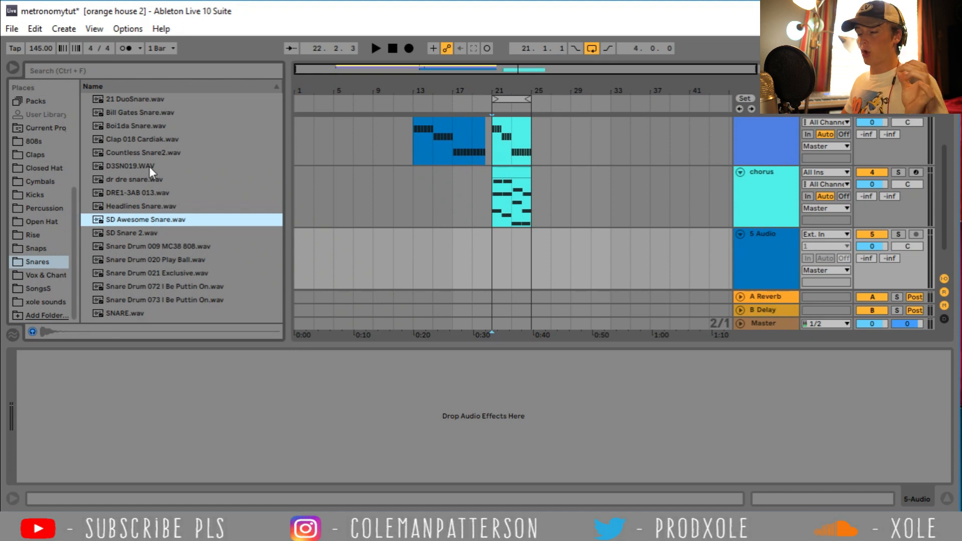
{"action": "left_click", "coordinate": [153, 153]}
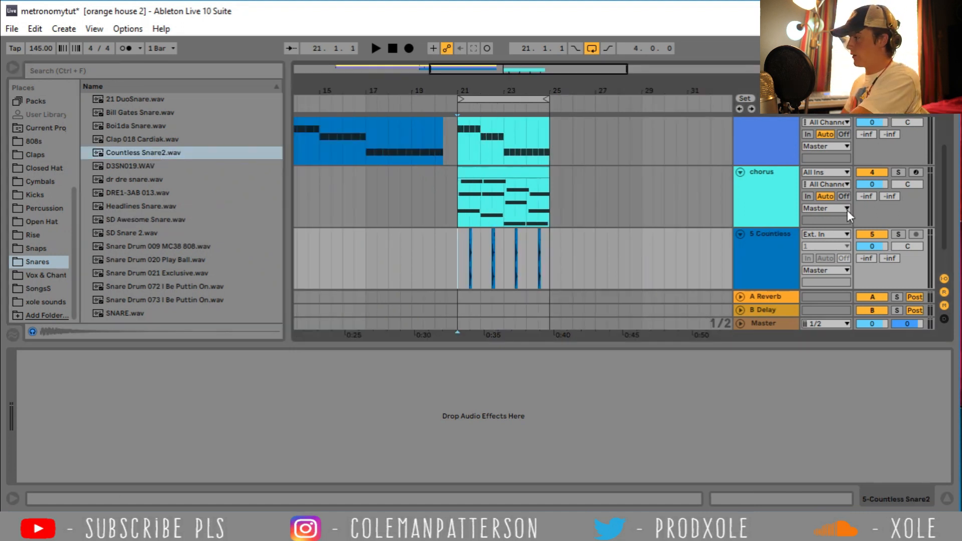
{"action": "key", "text": "space"}
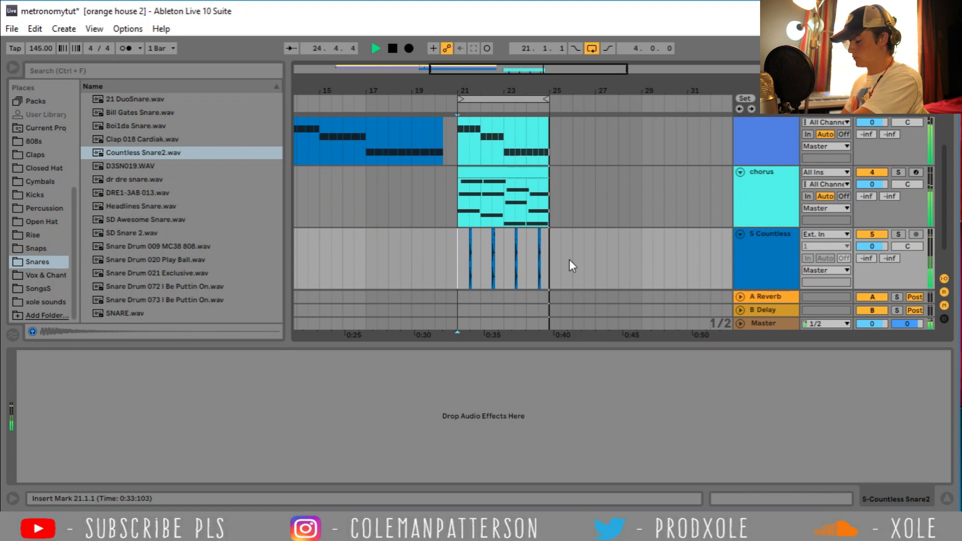
{"action": "key", "text": "space"}
- Warp the four snare clips in Pro mode and transpose them to -3 st
{"action": "left_click_drag", "start_coordinate": [549, 266], "coordinate": [461, 262]}
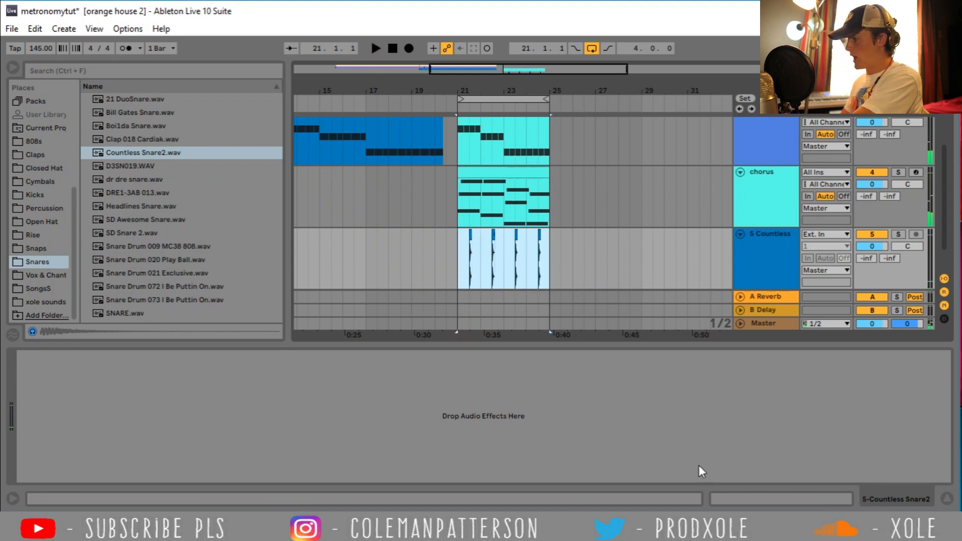
{"action": "left_click", "coordinate": [715, 496]}
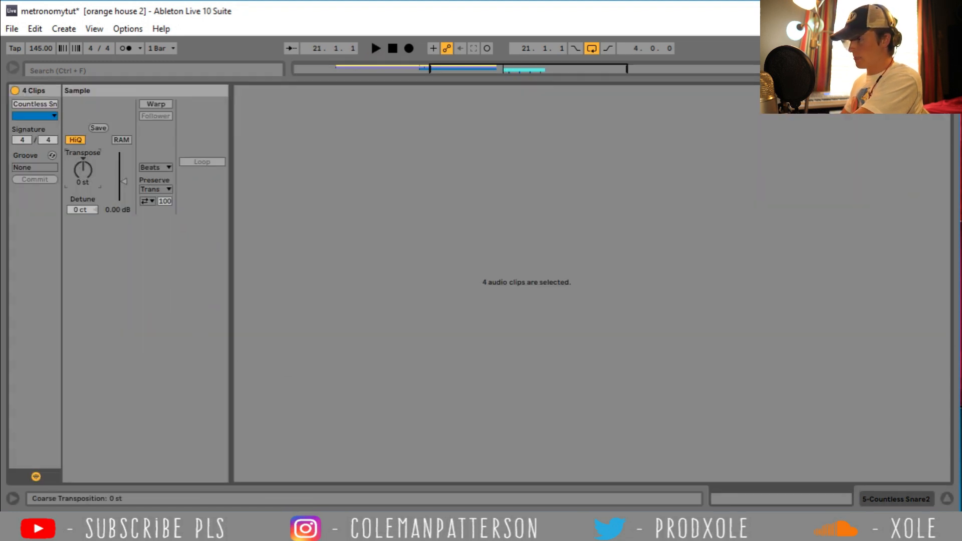
{"action": "left_click", "coordinate": [161, 107]}
{"action": "left_click", "coordinate": [169, 167]}
{"action": "left_click", "coordinate": [169, 231]}
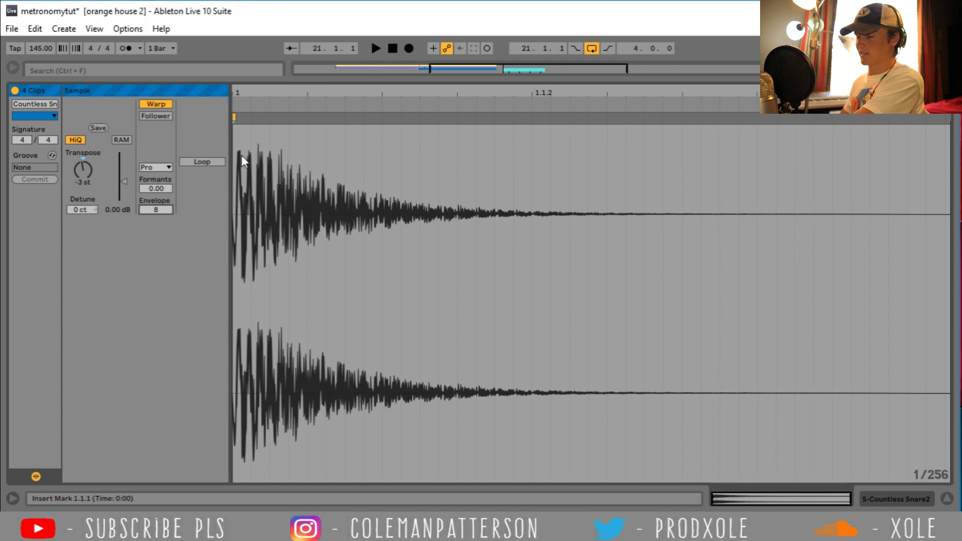
{"action": "left_click", "coordinate": [948, 498]}
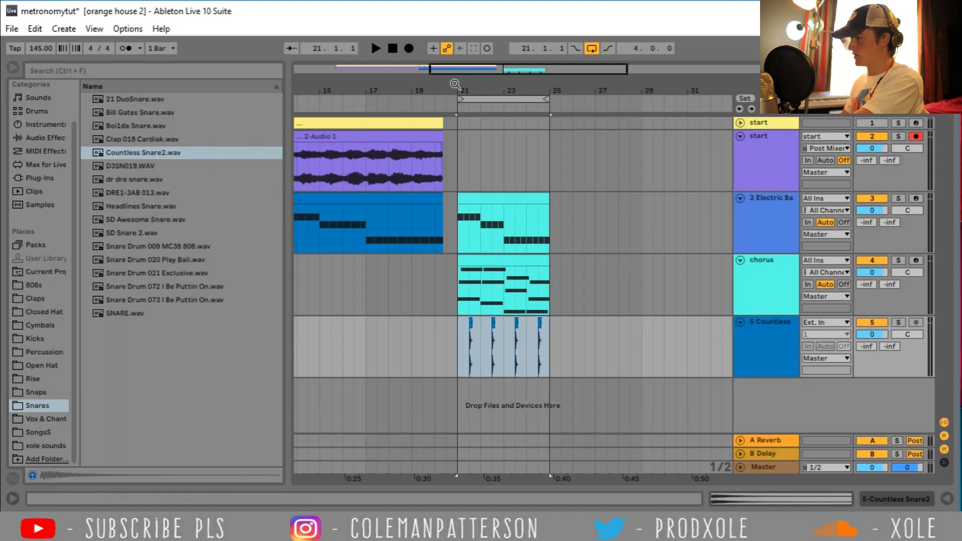
- Play back the chorus loop from bar 21 to hear the transposed snare
{"action": "left_click", "coordinate": [427, 339]}
{"action": "key", "text": "space"}
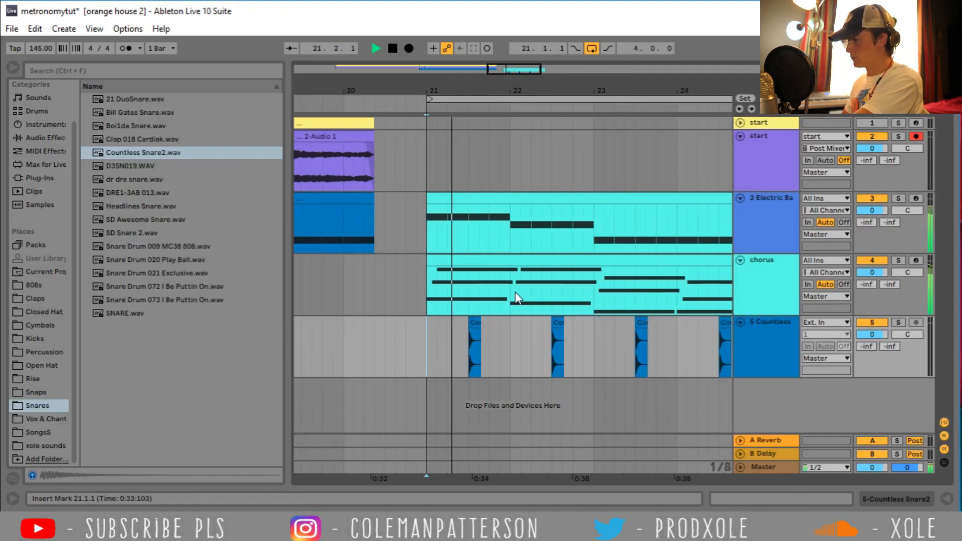
{"action": "left_click_drag", "start_coordinate": [546, 91], "coordinate": [434, 89]}
{"action": "key", "text": "space"}
- Insert a new audio track below the snare track
{"action": "right_click", "coordinate": [792, 405]}
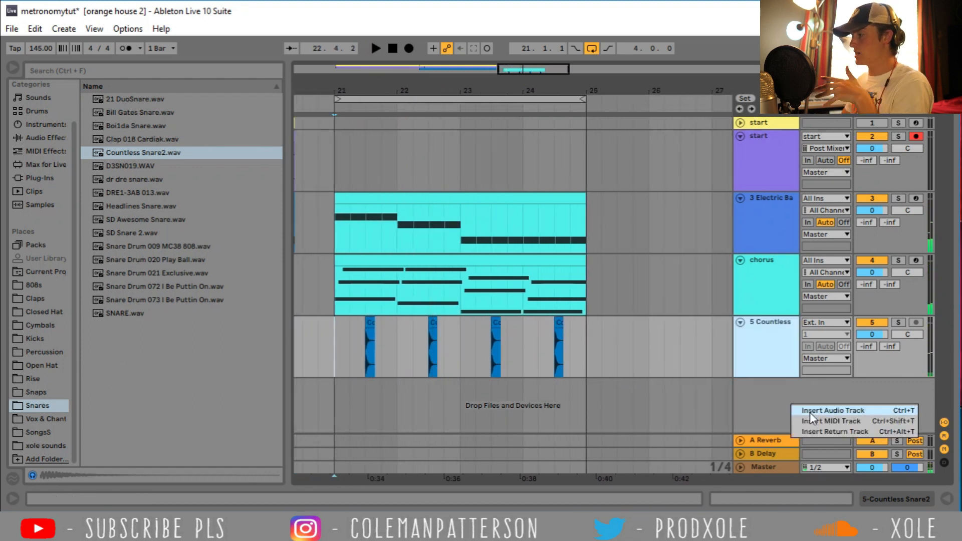
{"action": "left_click", "coordinate": [811, 412]}
{"action": "scroll", "coordinate": [782, 391], "scroll_direction": "down", "scroll_amount": 2}
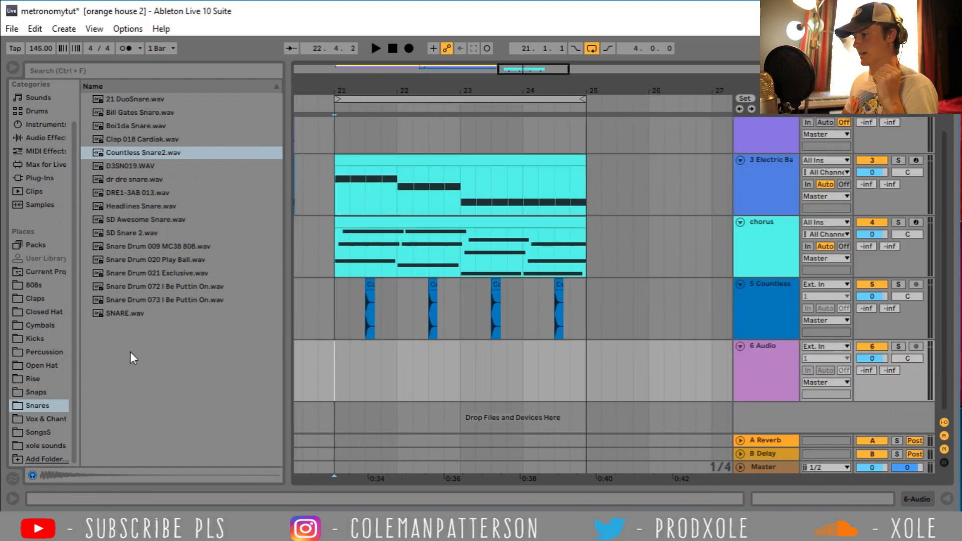
- Audition several samples in the Kicks folder, including Kick (04).wav, Headlines Kick.wav and Kick_17.wav
{"action": "left_click", "coordinate": [41, 337]}
{"action": "left_click", "coordinate": [136, 266]}
{"action": "left_click", "coordinate": [152, 274]}
{"action": "left_click", "coordinate": [159, 262]}
{"action": "left_click", "coordinate": [161, 232]}
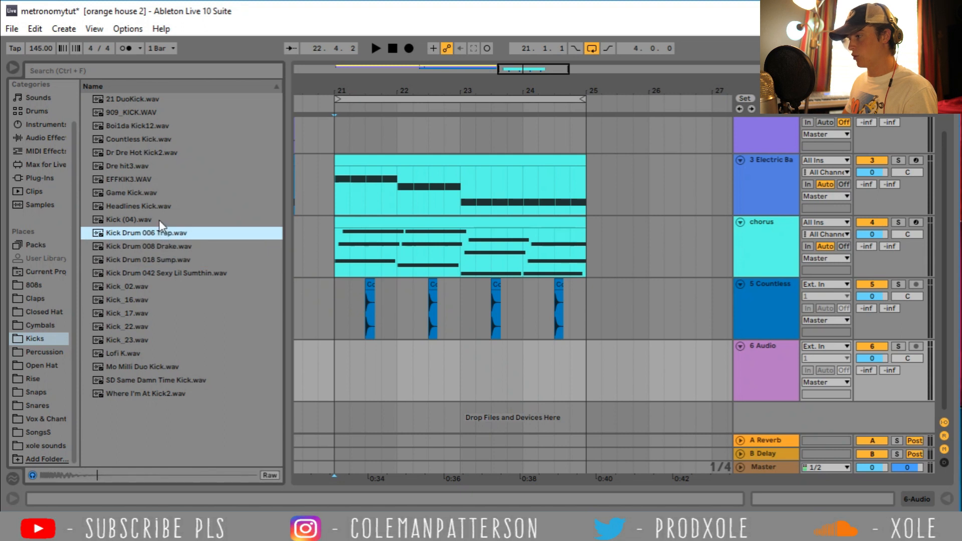
{"action": "left_click", "coordinate": [159, 220]}
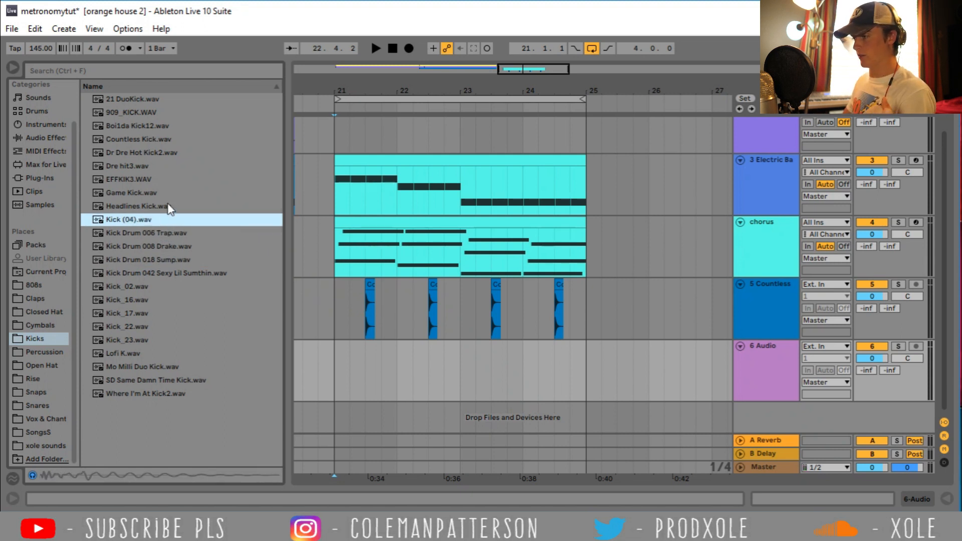
{"action": "left_click", "coordinate": [168, 207]}
{"action": "left_click", "coordinate": [149, 287]}
{"action": "left_click", "coordinate": [149, 312]}
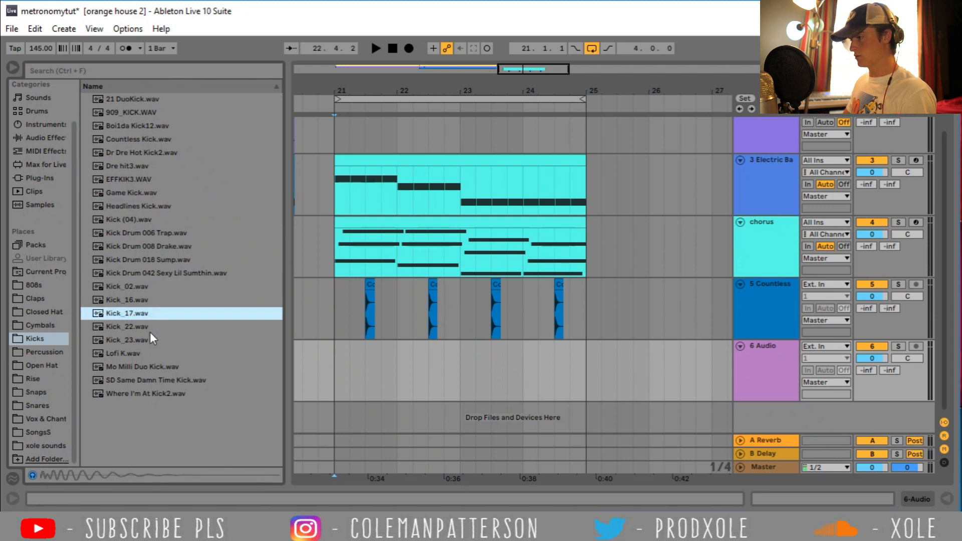
{"action": "left_click", "coordinate": [149, 327]}
{"action": "left_click", "coordinate": [149, 220]}
- Place Kick (04).wav on beat 3 of bars 21 to 24, aligned with the snares, and play back the loop
{"action": "left_click_drag", "start_coordinate": [149, 217], "coordinate": [335, 371]}
{"action": "key", "text": "ctrl+d"}
{"action": "key", "text": "ctrl+d"}
{"action": "key", "text": "ctrl+d"}
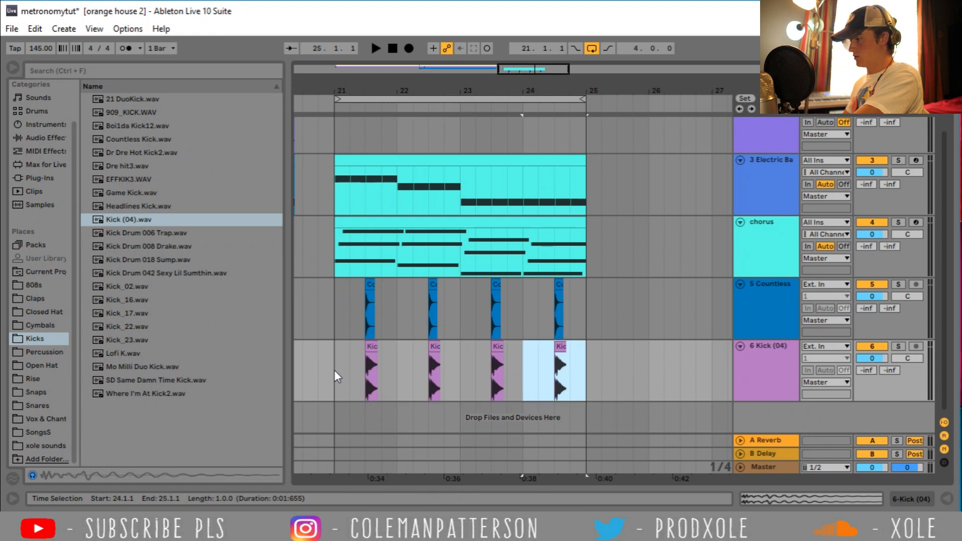
{"action": "left_click", "coordinate": [334, 370]}
{"action": "key", "text": "space"}
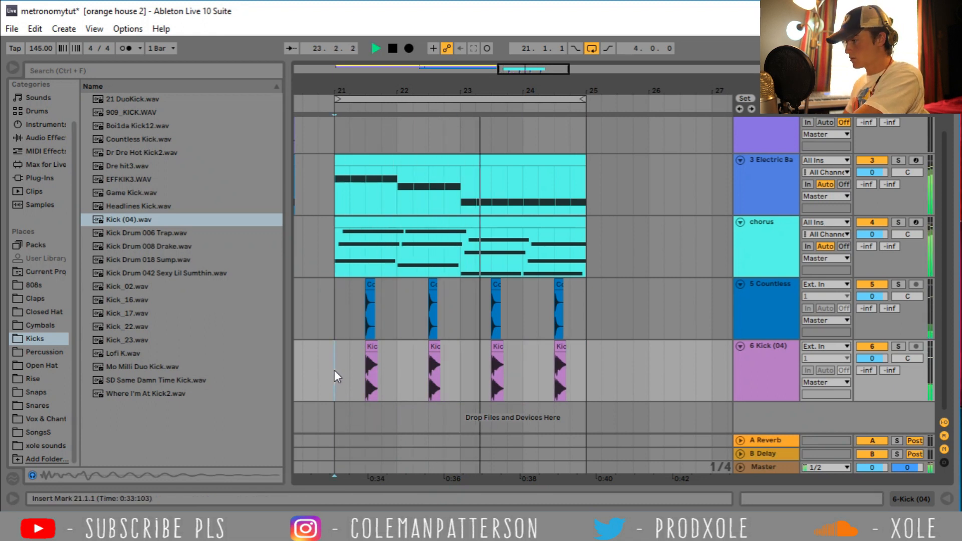
{"action": "key", "text": "space"}
- Insert another audio track, fill bars 21 to 24 with eighth-note Hat_Closed_09.wav hits, and play back the loop
{"action": "right_click", "coordinate": [807, 422]}
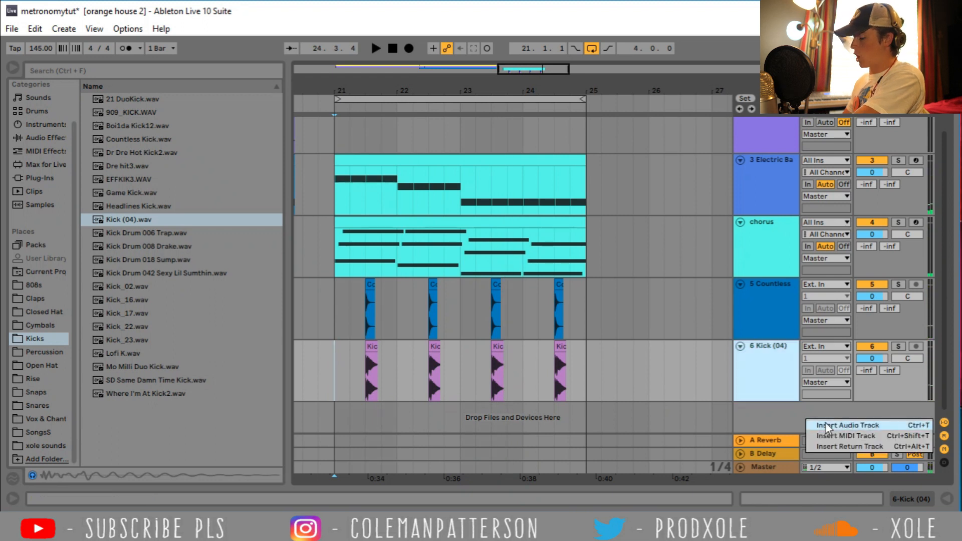
{"action": "left_click", "coordinate": [826, 426]}
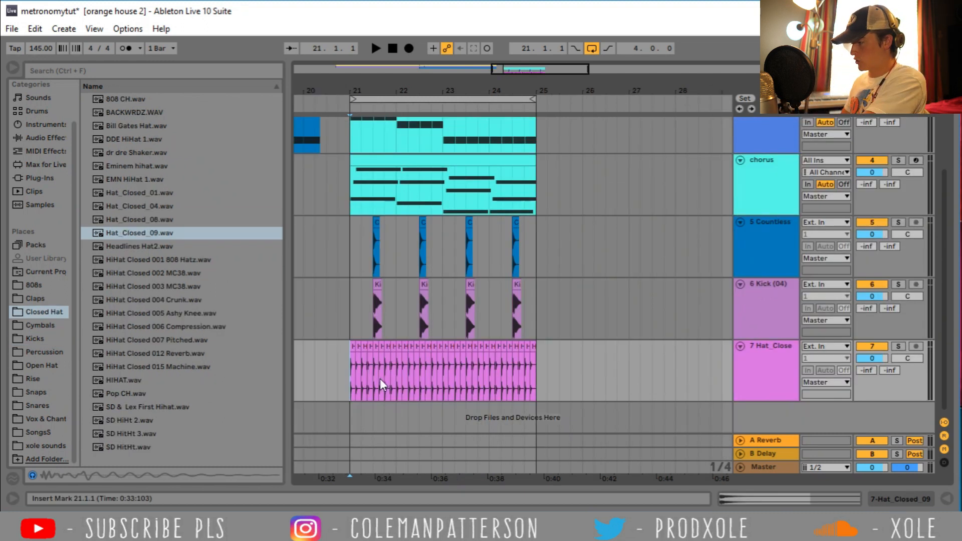
{"action": "key", "text": "space"}
- Transpose all the hi-hat clips in bars 21 to 24 to -2 st
{"action": "left_click_drag", "start_coordinate": [538, 363], "coordinate": [352, 362]}
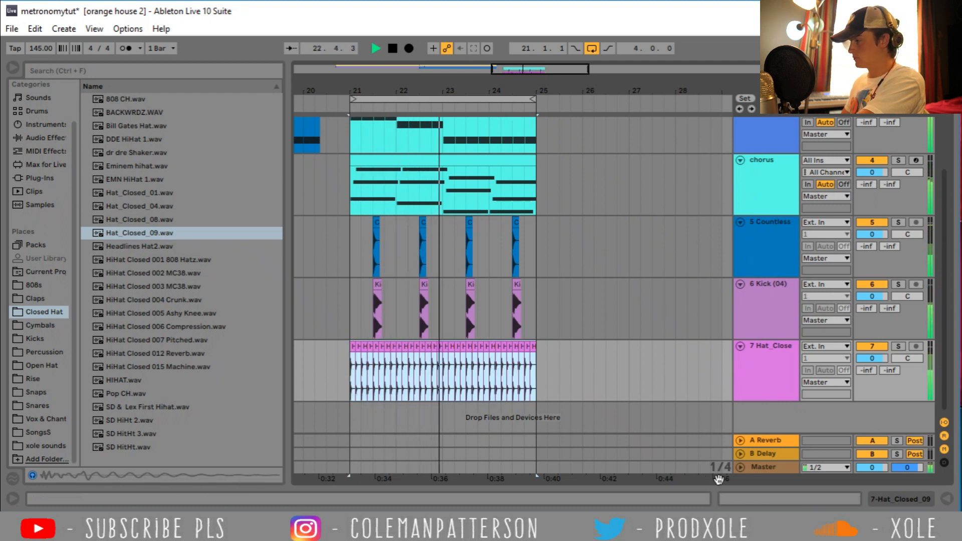
{"action": "left_click", "coordinate": [728, 499]}
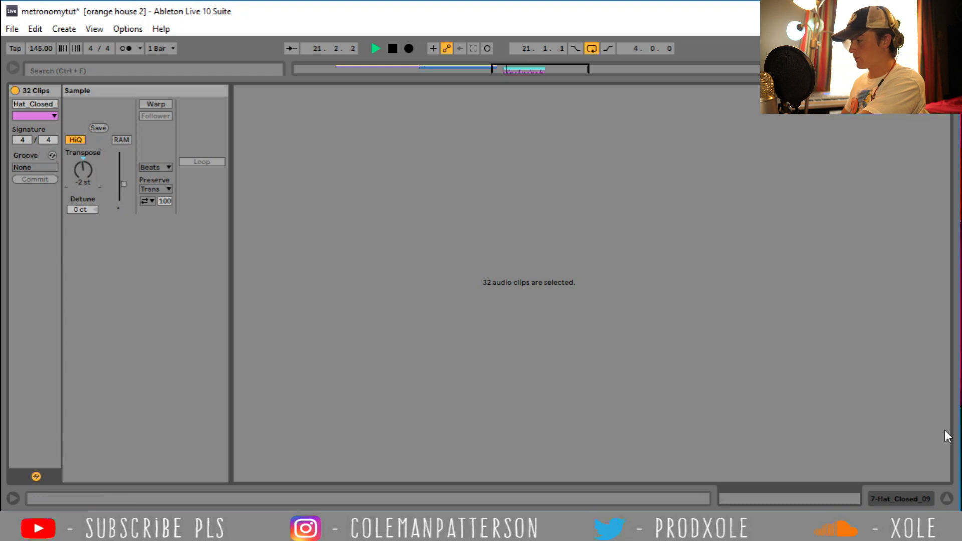
{"action": "left_click", "coordinate": [950, 500]}
- Add a Glue Compressor to the hi-hat track and set its threshold to -20.6 dB
{"action": "double_click", "coordinate": [762, 375]}
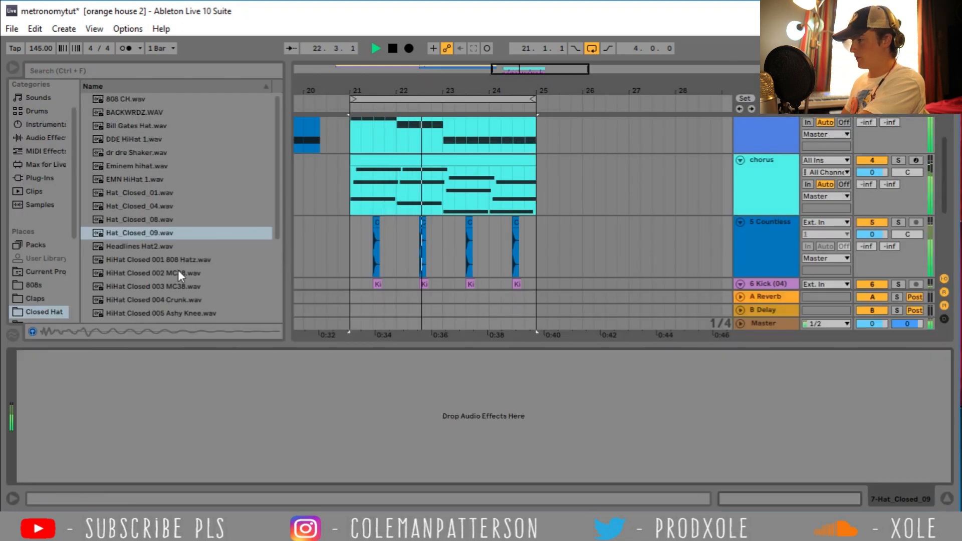
{"action": "left_click", "coordinate": [39, 139]}
{"action": "scroll", "coordinate": [159, 251], "scroll_direction": "down", "scroll_amount": 5}
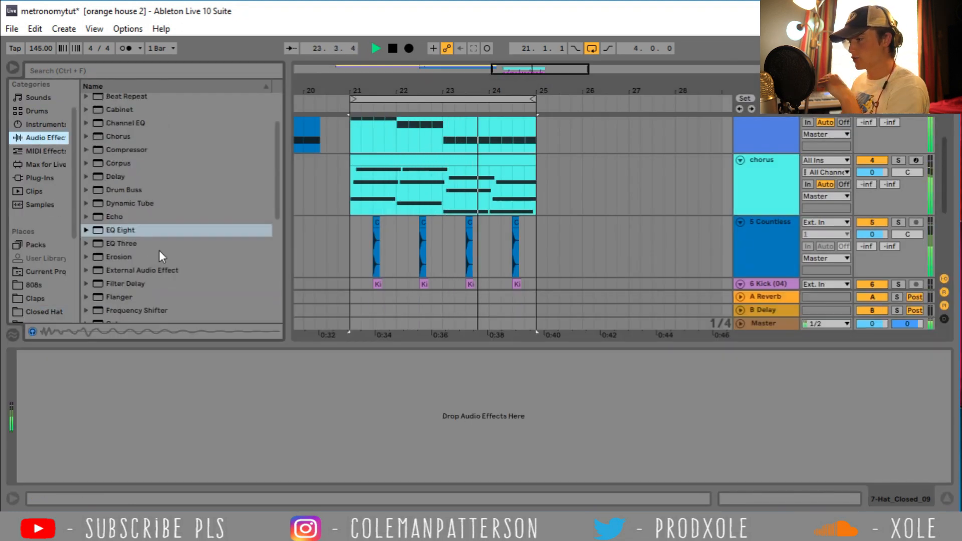
{"action": "left_click_drag", "start_coordinate": [124, 226], "coordinate": [159, 368]}
{"action": "left_click_drag", "start_coordinate": [98, 451], "coordinate": [97, 482]}
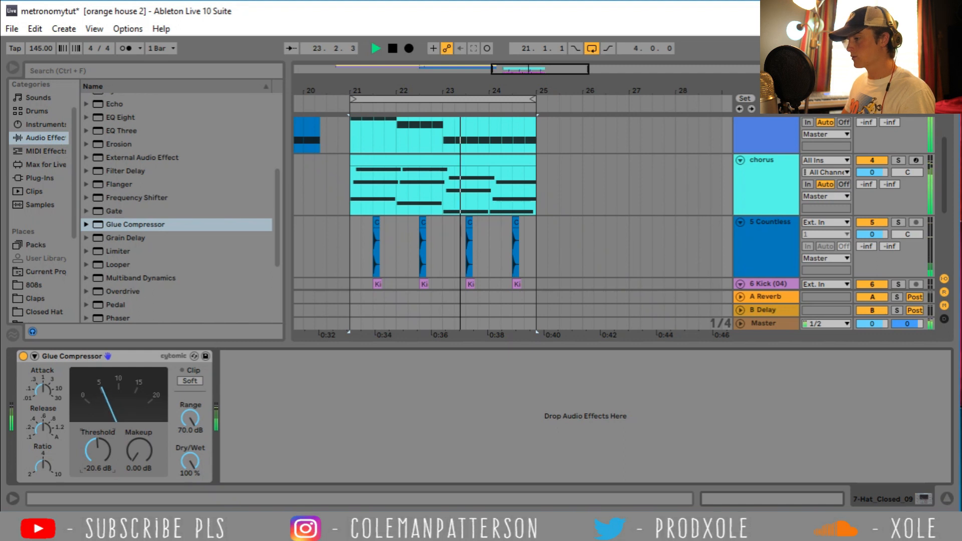
- Stop playback and add a Utility after the hi-hat track's Glue Compressor, with the balance set to 21R
{"action": "key", "text": "space"}
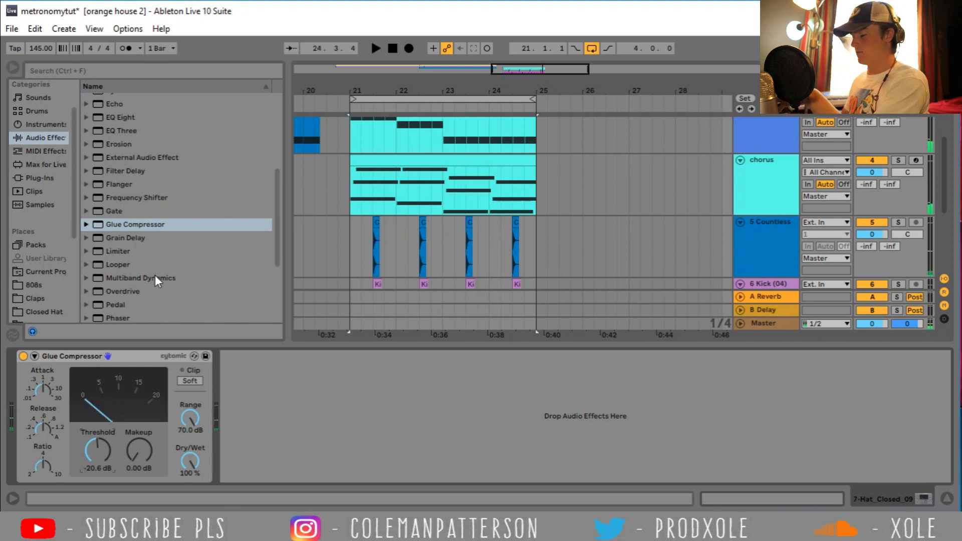
{"action": "scroll", "coordinate": [155, 276], "scroll_direction": "down", "scroll_amount": 3}
{"action": "left_click_drag", "start_coordinate": [128, 288], "coordinate": [253, 371]}
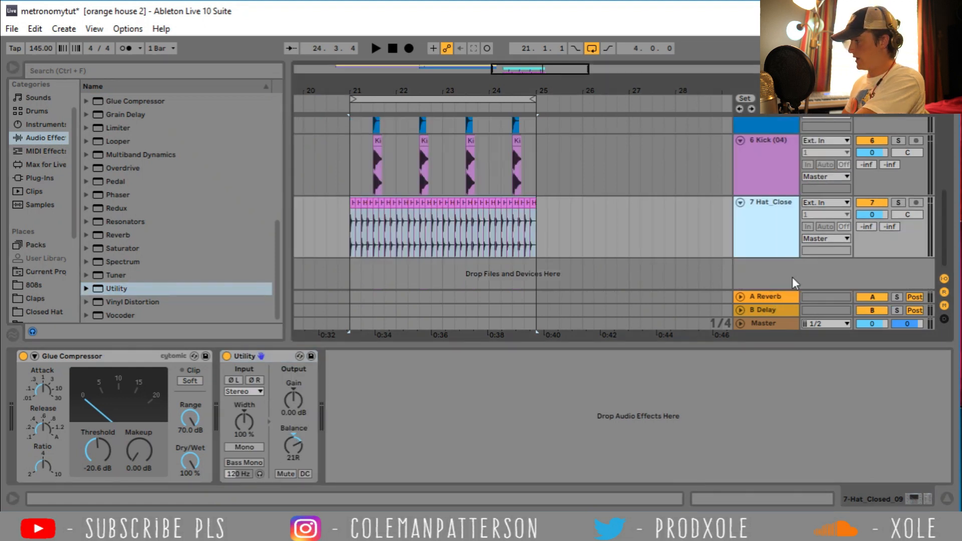
- Insert a new audio track below the hi-hat track and open the Percussion sample folder
{"action": "key", "text": "ctrl+t"}
{"action": "left_click", "coordinate": [784, 275]}
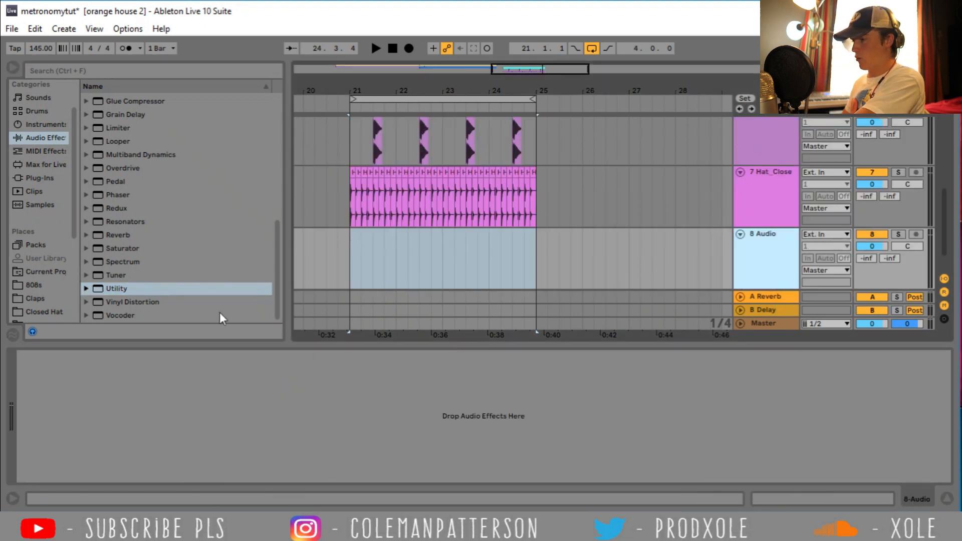
{"action": "scroll", "coordinate": [43, 303], "scroll_direction": "down", "scroll_amount": 3}
{"action": "left_click", "coordinate": [50, 240]}
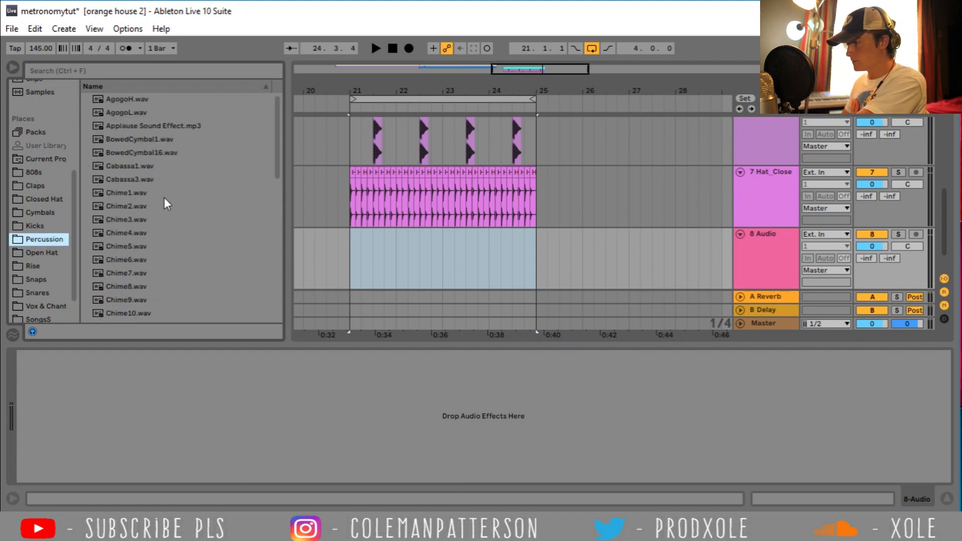
- Audition the percussion samples and place dre jingle.wav at bar 21 on the new audio track
{"action": "left_click", "coordinate": [169, 233]}
{"action": "scroll", "coordinate": [172, 272], "scroll_direction": "down", "scroll_amount": 2}
{"action": "left_click", "coordinate": [169, 269]}
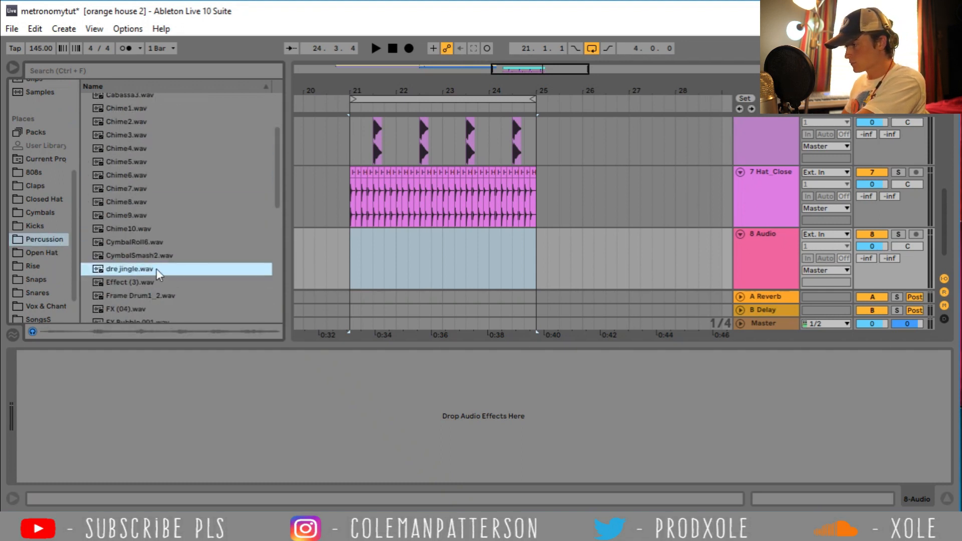
{"action": "left_click_drag", "start_coordinate": [156, 269], "coordinate": [349, 265]}
- Trim the start and end of the dre jingle clip down to a single short hit within beat 21.1
{"action": "left_click_drag", "start_coordinate": [355, 91], "coordinate": [427, 200]}
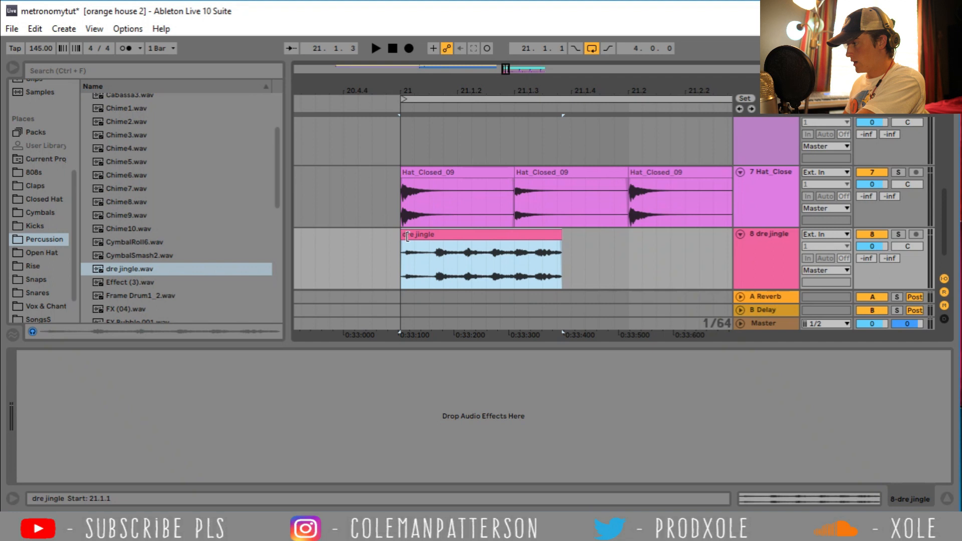
{"action": "left_click_drag", "start_coordinate": [403, 234], "coordinate": [430, 235]}
{"action": "left_click_drag", "start_coordinate": [466, 95], "coordinate": [700, 275]}
{"action": "left_click_drag", "start_coordinate": [725, 238], "coordinate": [449, 239]}
{"action": "left_click_drag", "start_coordinate": [361, 252], "coordinate": [378, 242]}
{"action": "left_click_drag", "start_coordinate": [419, 93], "coordinate": [355, 88]}
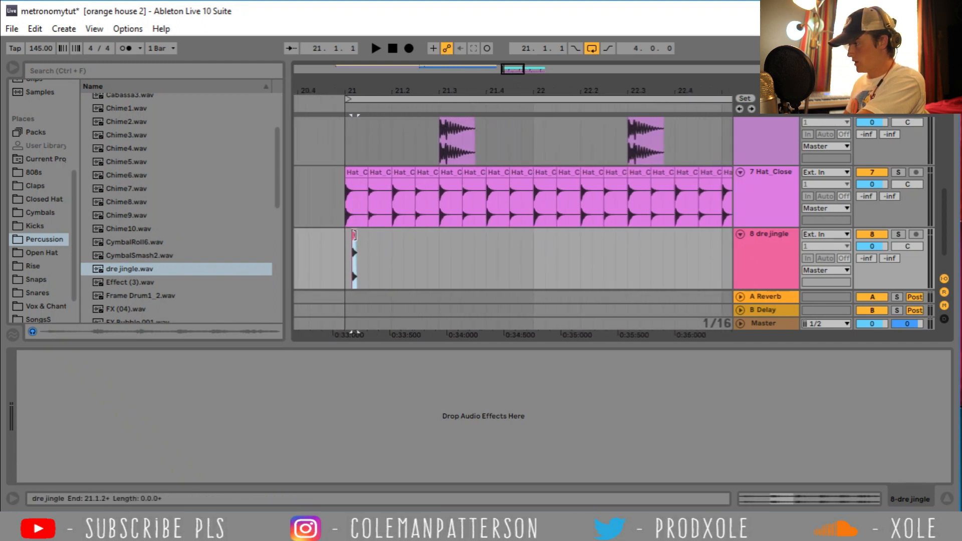
- Move and duplicate the trimmed jingle hit into a pattern of eight hits across bars 22 to 24
{"action": "left_click_drag", "start_coordinate": [355, 238], "coordinate": [502, 243]}
{"action": "key", "text": "ctrl+d"}
{"action": "key", "text": "ctrl+d"}
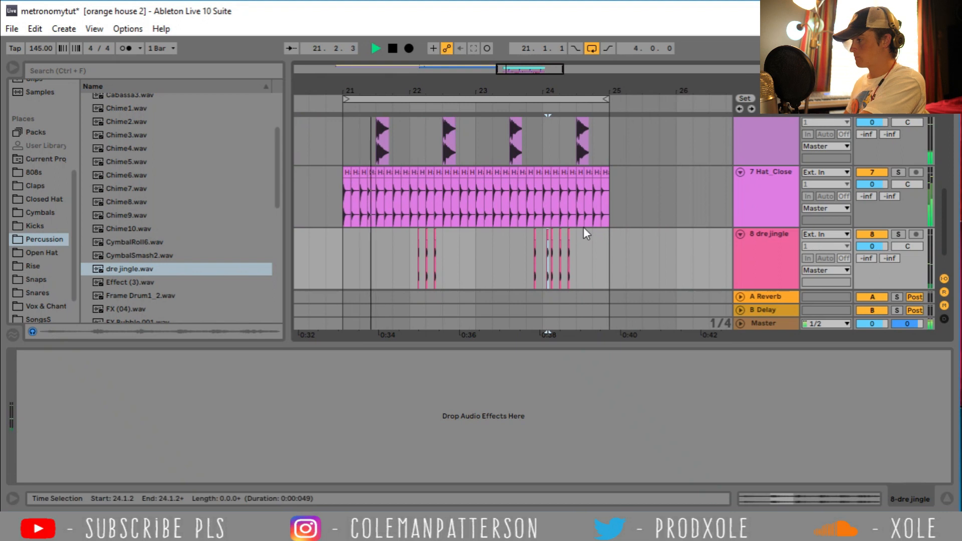
- Transpose all eight dre jingle clips to 4 st, check them in the loop and stop playback
{"action": "left_click_drag", "start_coordinate": [584, 228], "coordinate": [344, 253]}
{"action": "left_click", "coordinate": [746, 501]}
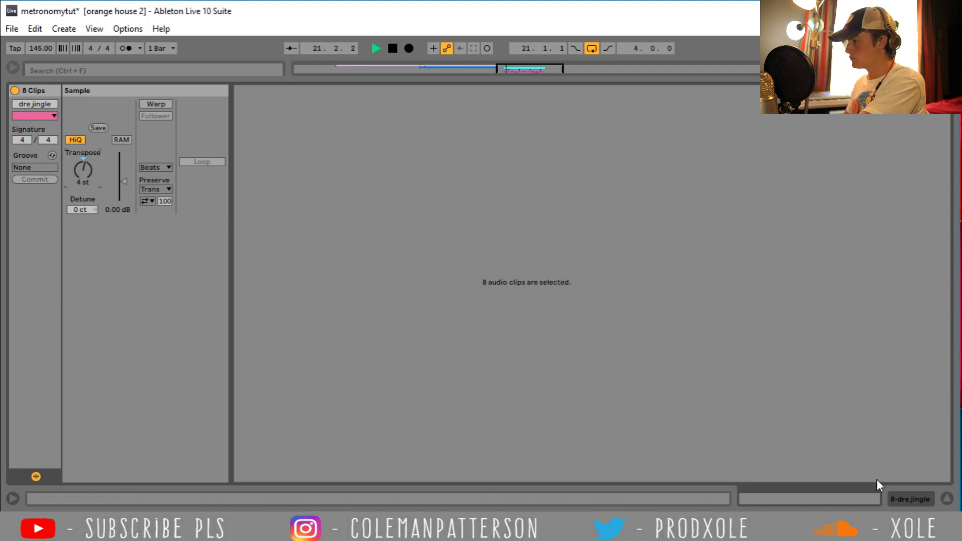
{"action": "left_click", "coordinate": [897, 502]}
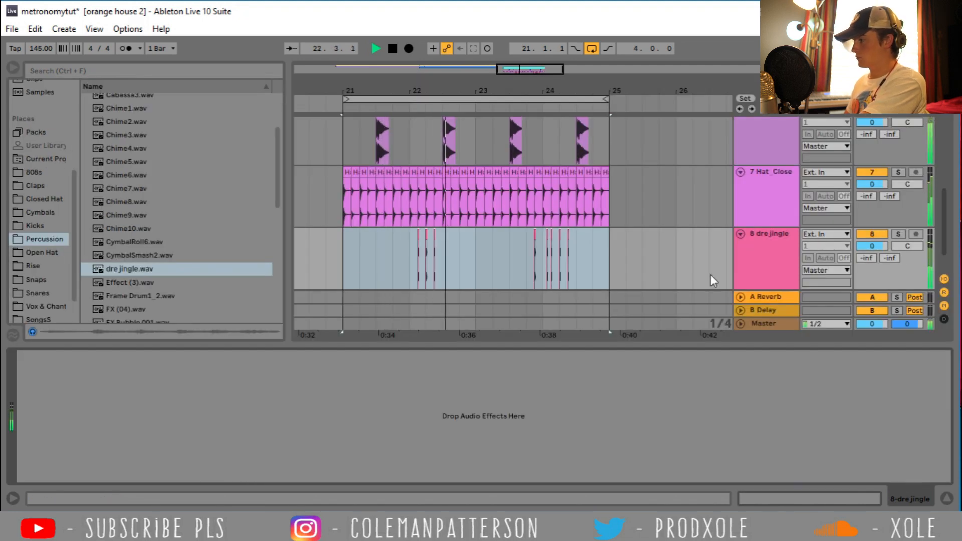
{"action": "key", "text": "space"}
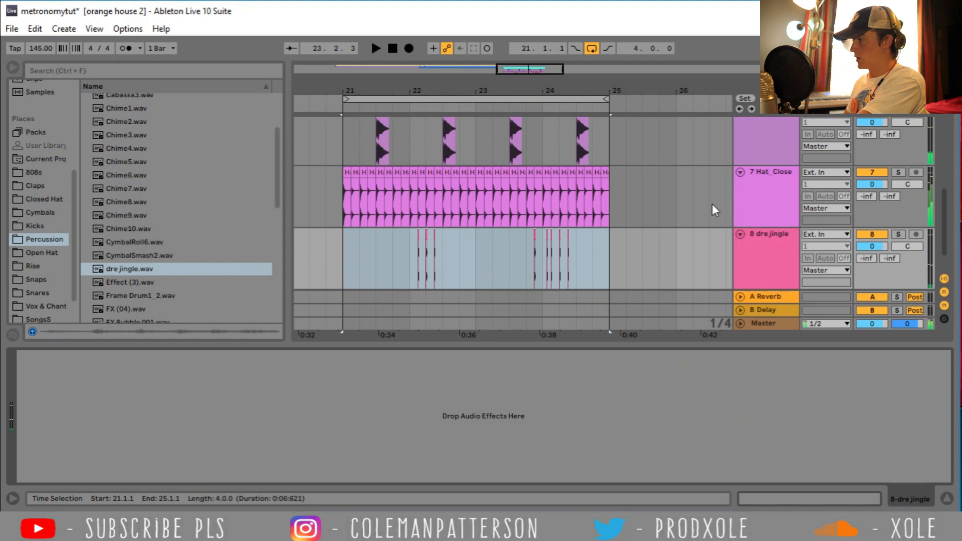
- Rename the Hat_Closed_09 track as hi hat r and the dre jingle track as hi hat l
{"action": "left_click", "coordinate": [779, 193]}
{"action": "key", "text": "ctrl+r"}
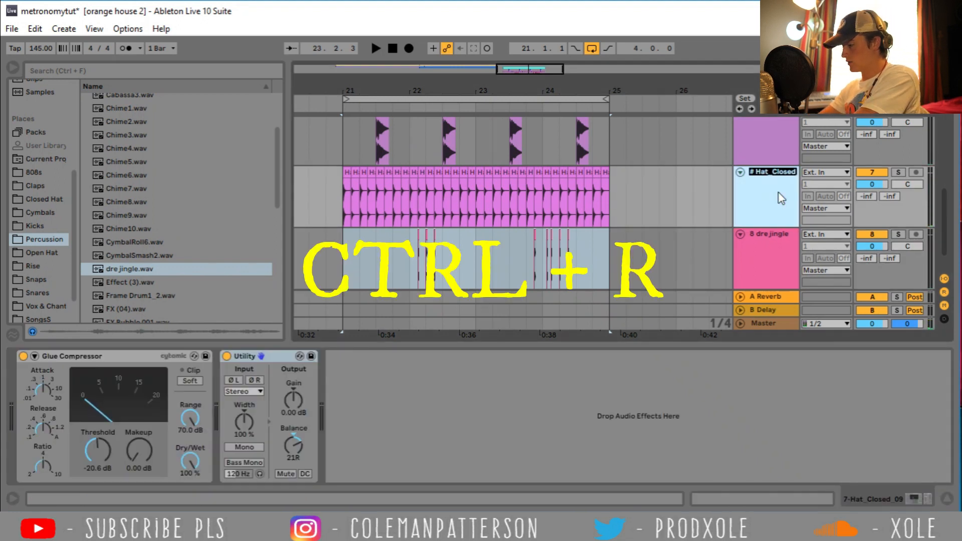
{"action": "type", "text": "hi hat r"}
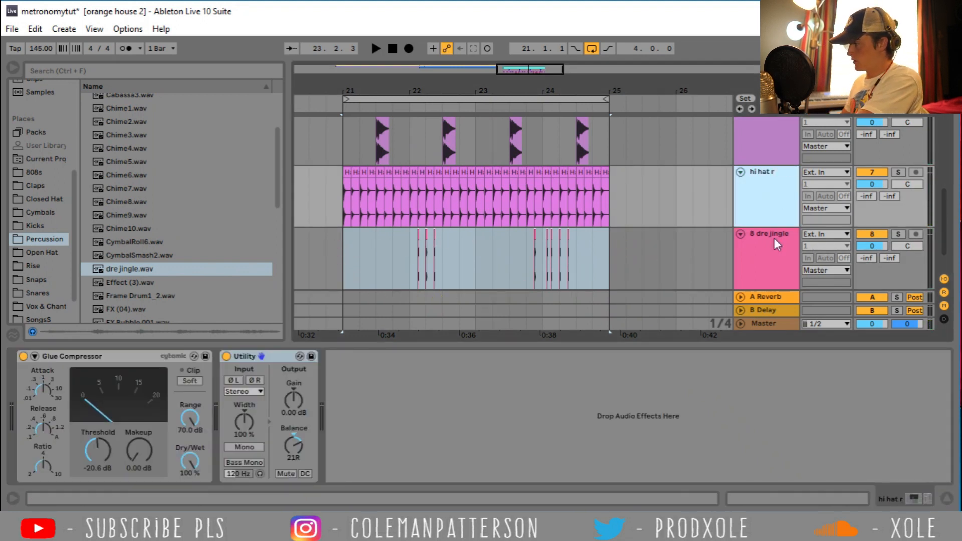
{"action": "left_click", "coordinate": [775, 242]}
{"action": "key", "text": "ctrl+r"}
{"action": "type", "text": "hi hat l"}
{"action": "key", "text": "Return"}
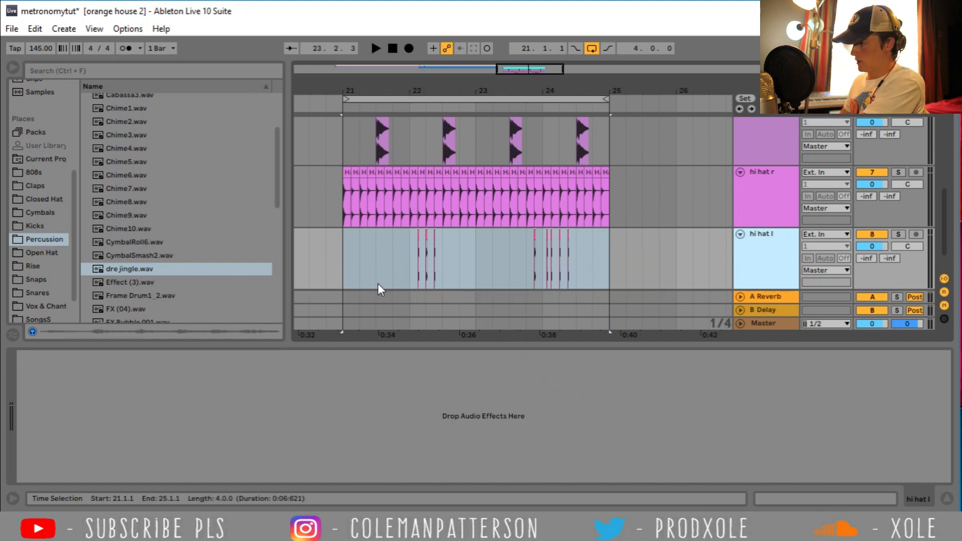
- Add a Utility to the hi hat l track and set its balance to 32L while the loop plays
{"action": "scroll", "coordinate": [20, 185], "scroll_direction": "up", "scroll_amount": 5}
{"action": "left_click", "coordinate": [42, 161]}
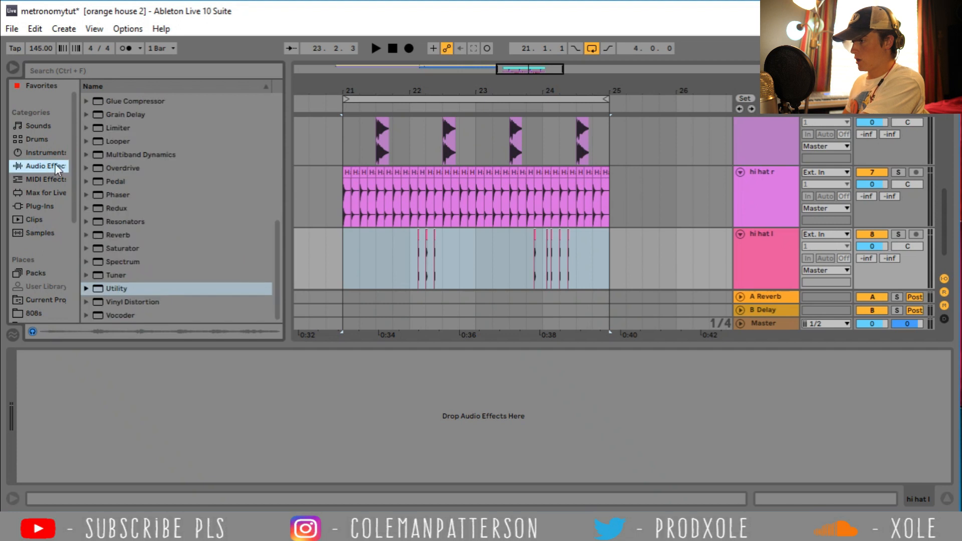
{"action": "double_click", "coordinate": [136, 289]}
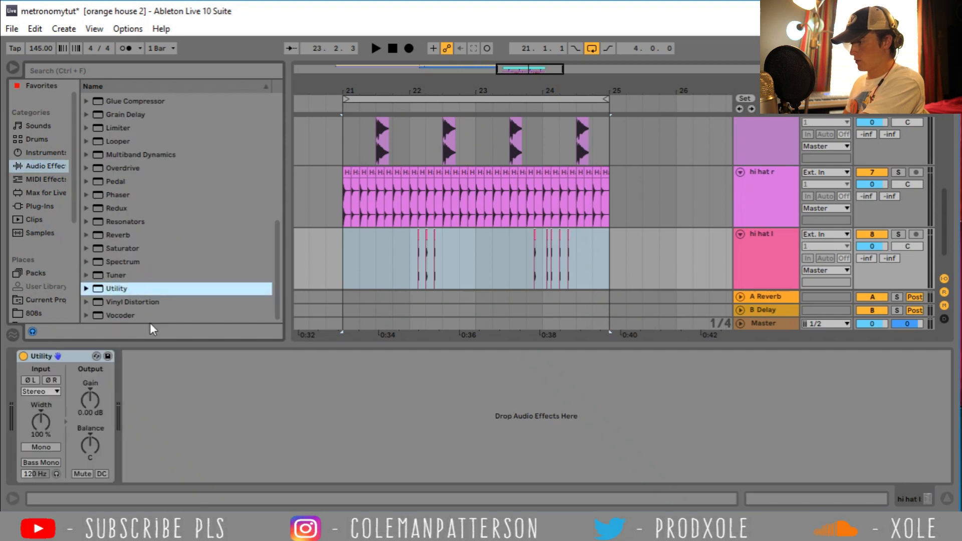
{"action": "left_click", "coordinate": [89, 445]}
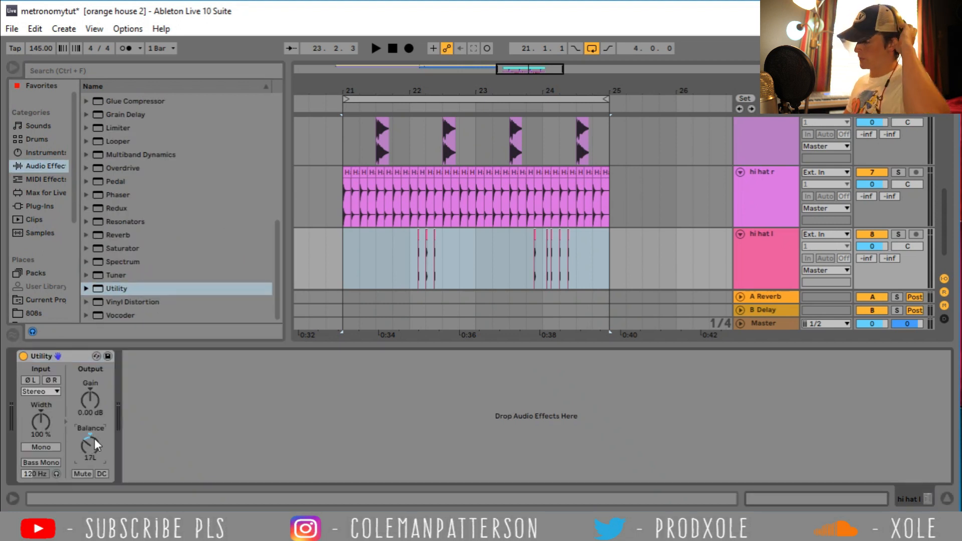
{"action": "left_click", "coordinate": [345, 256]}
{"action": "key", "text": "space"}
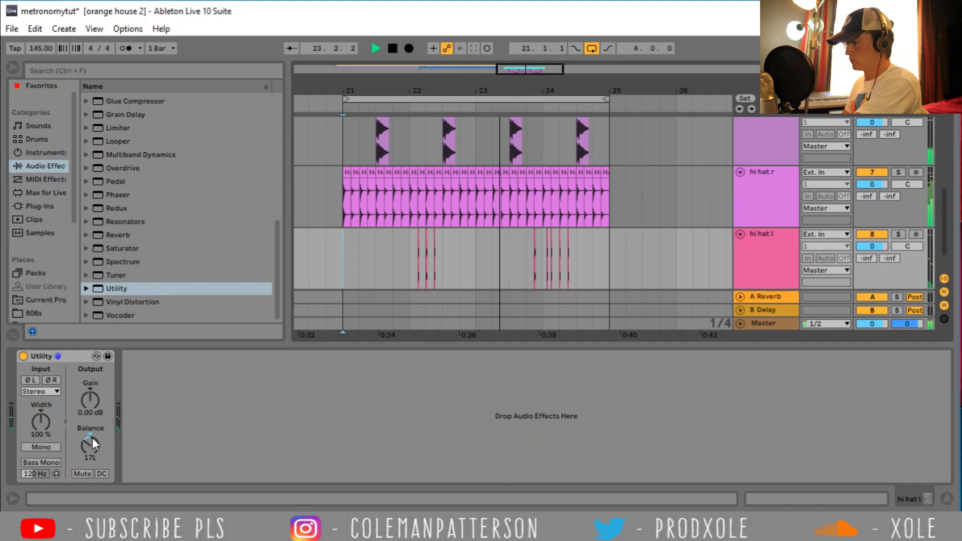
{"action": "left_click_drag", "start_coordinate": [94, 444], "coordinate": [93, 454]}
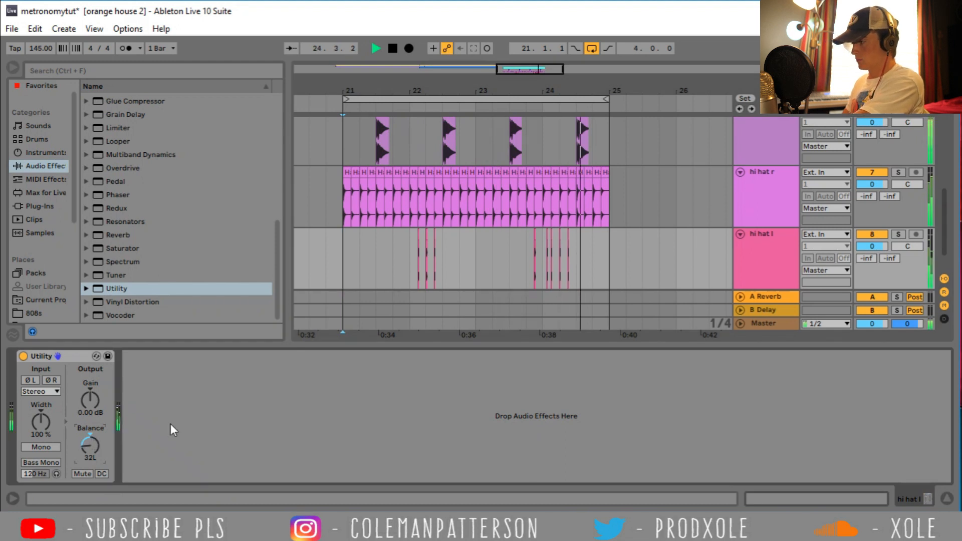
- Insert an audio track below the Kick (04) track and place Where I'm At Kick2.wav at bar 21
{"action": "right_click", "coordinate": [831, 302]}
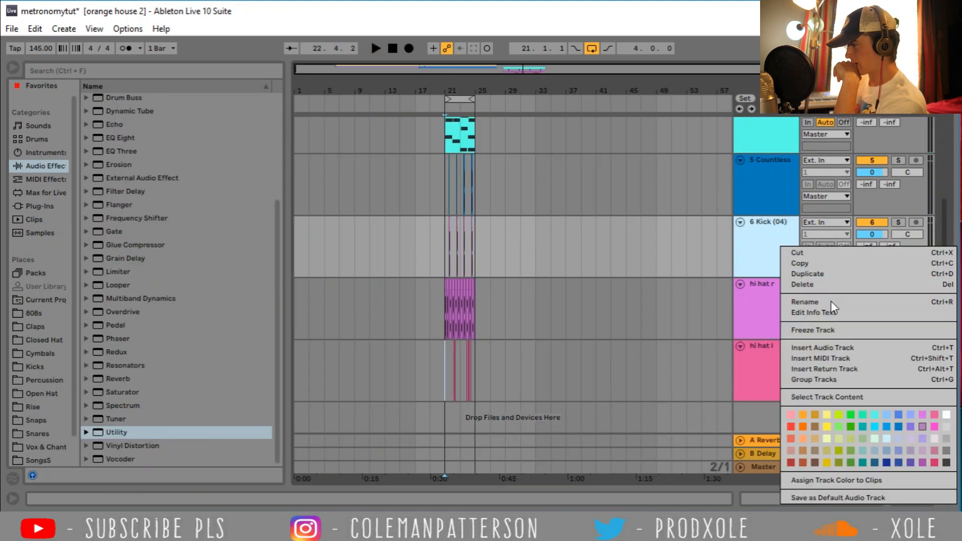
{"action": "left_click", "coordinate": [831, 346]}
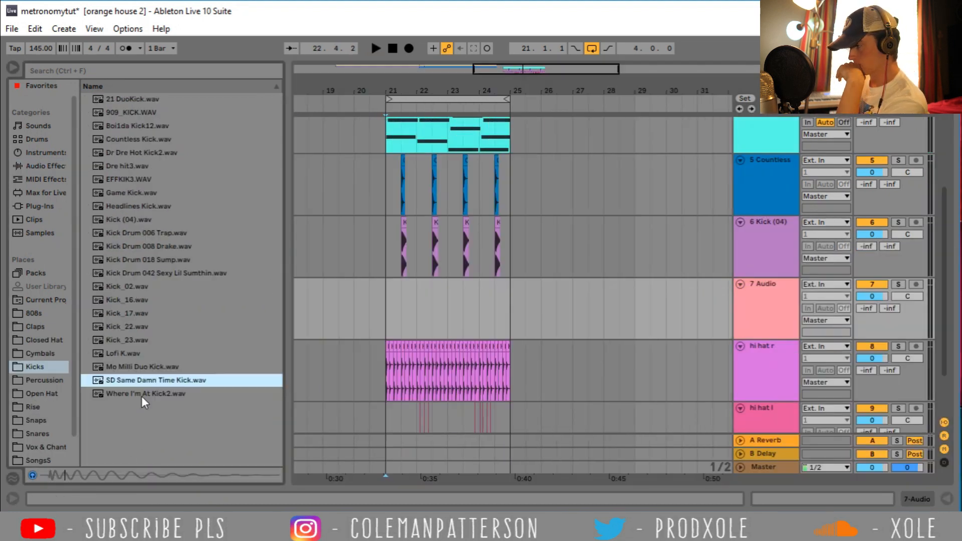
{"action": "left_click", "coordinate": [142, 395]}
{"action": "left_click_drag", "start_coordinate": [134, 394], "coordinate": [392, 305]}
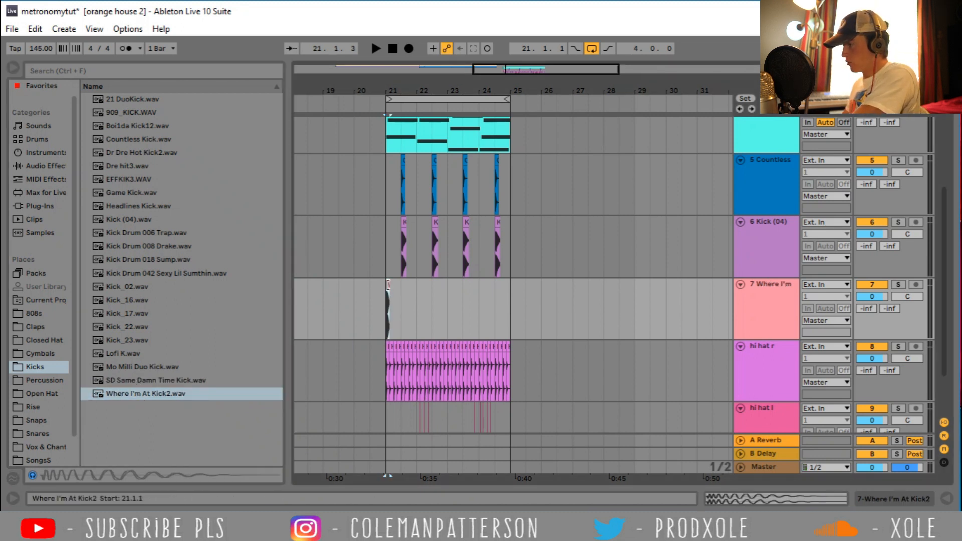
- Copy the Where I'm At Kick2 clip to bar 23 and play the loop
{"action": "left_click_drag", "start_coordinate": [387, 284], "coordinate": [458, 295]}
{"action": "left_click", "coordinate": [383, 299]}
{"action": "key", "text": "space"}
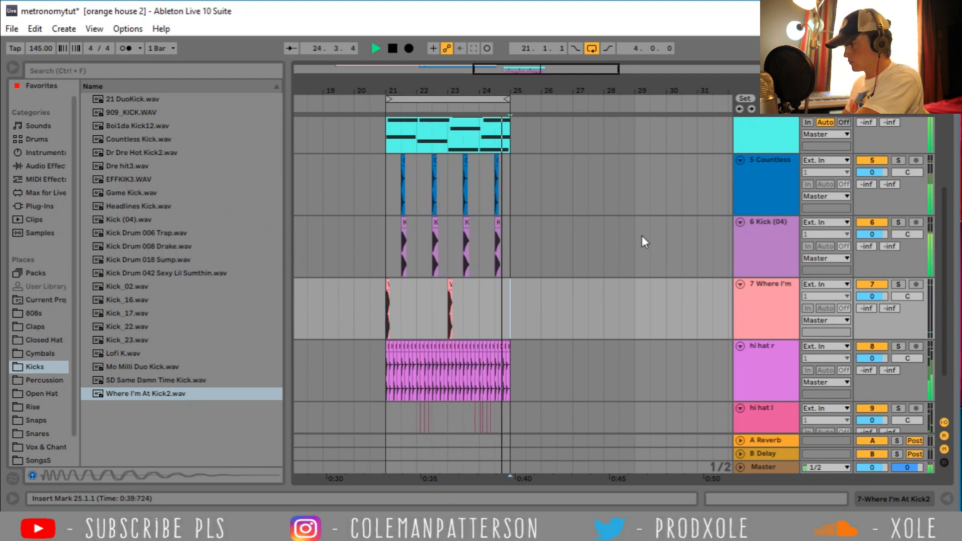
- Add a Utility to the Kick (04) track with the balance set to 10R, and hide the device view
{"action": "left_click", "coordinate": [794, 242]}
{"action": "double_click", "coordinate": [794, 242]}
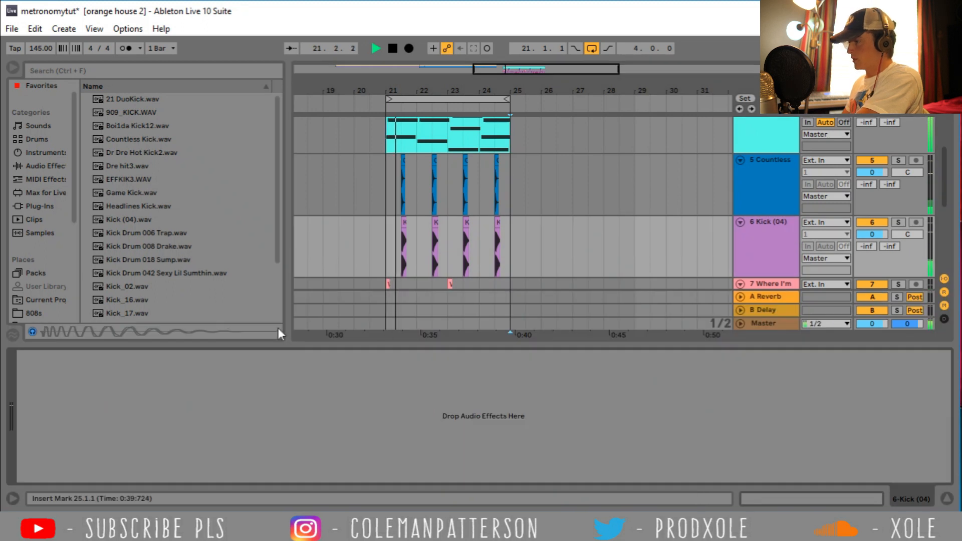
{"action": "left_click", "coordinate": [46, 166]}
{"action": "scroll", "coordinate": [125, 257], "scroll_direction": "down", "scroll_amount": 4}
{"action": "double_click", "coordinate": [124, 288]}
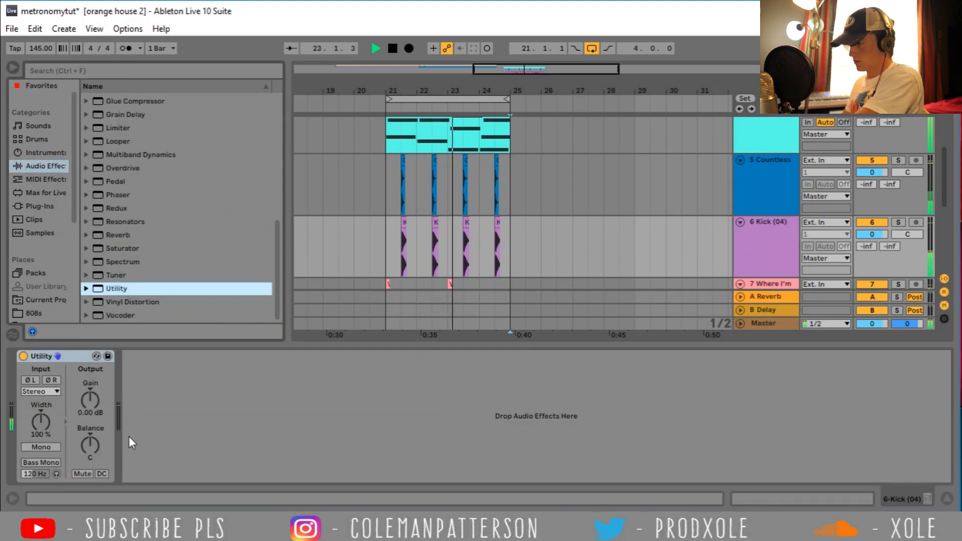
{"action": "left_click_drag", "start_coordinate": [90, 445], "coordinate": [90, 443]}
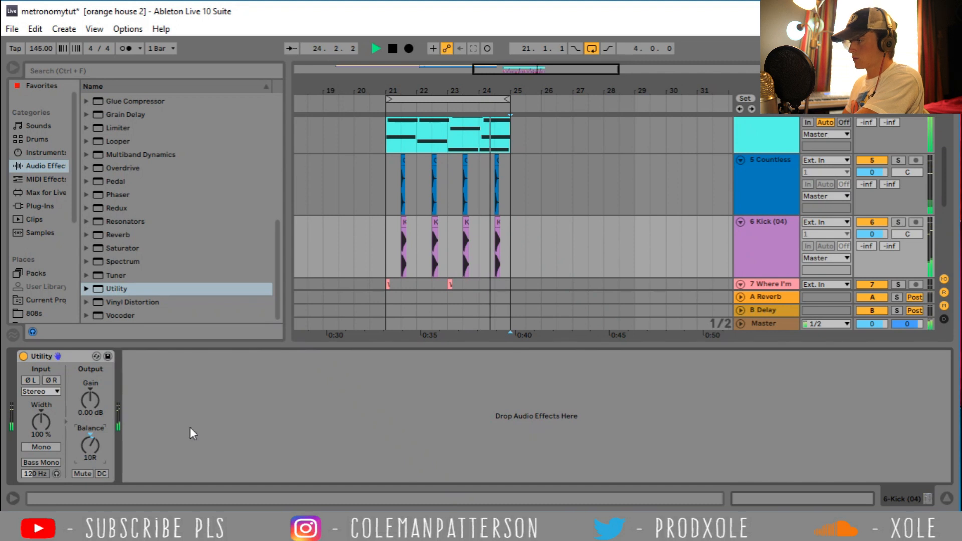
{"action": "left_click", "coordinate": [510, 246]}
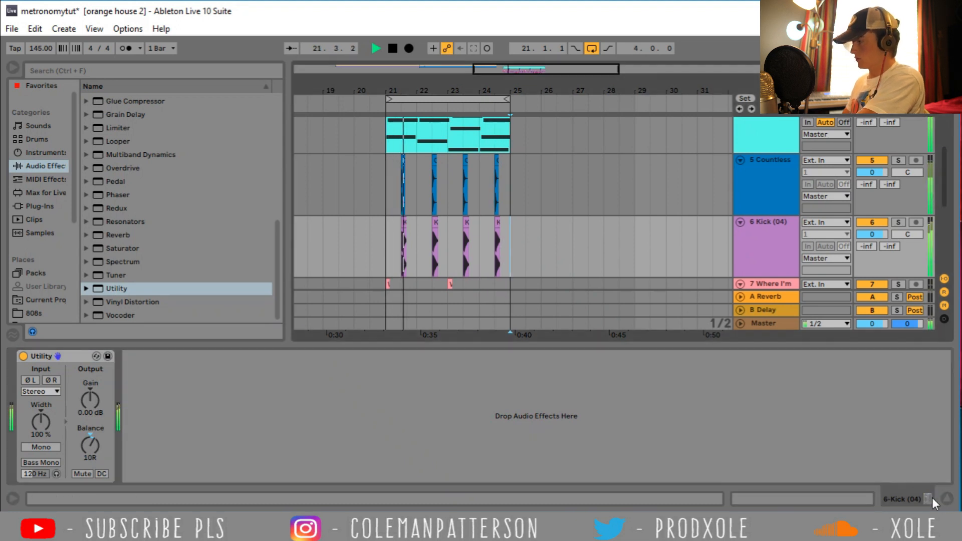
{"action": "left_click", "coordinate": [949, 501]}
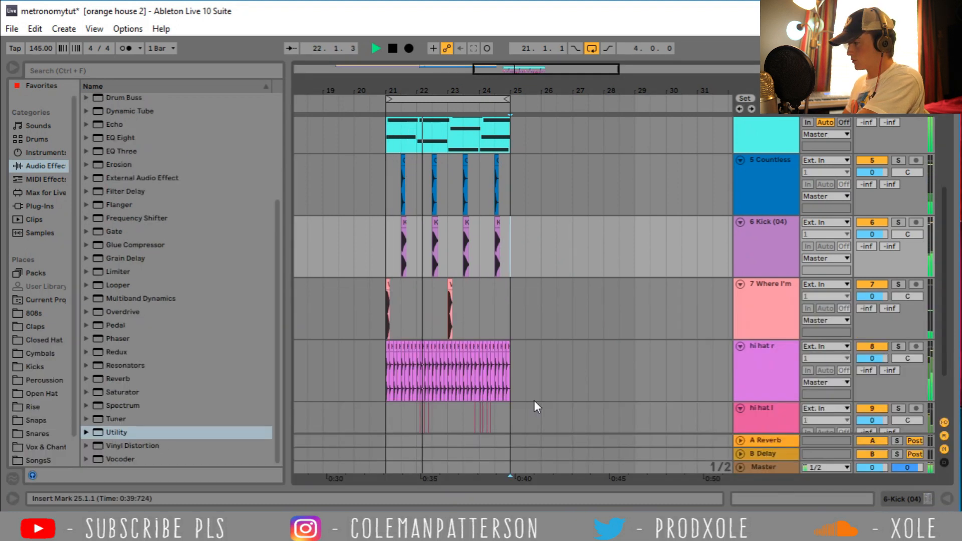
{"action": "left_click", "coordinate": [514, 318]}
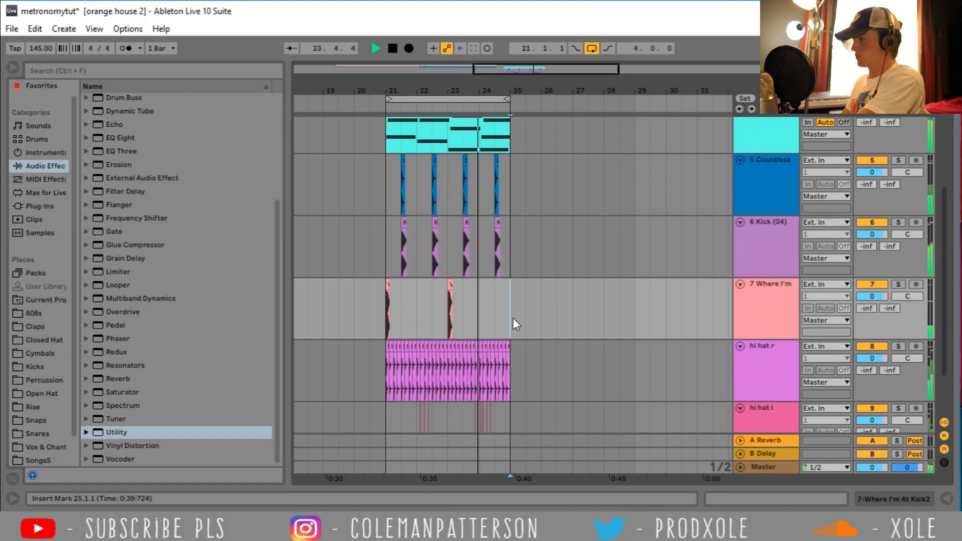
{"action": "scroll", "coordinate": [512, 318], "scroll_direction": "up", "scroll_amount": 3}
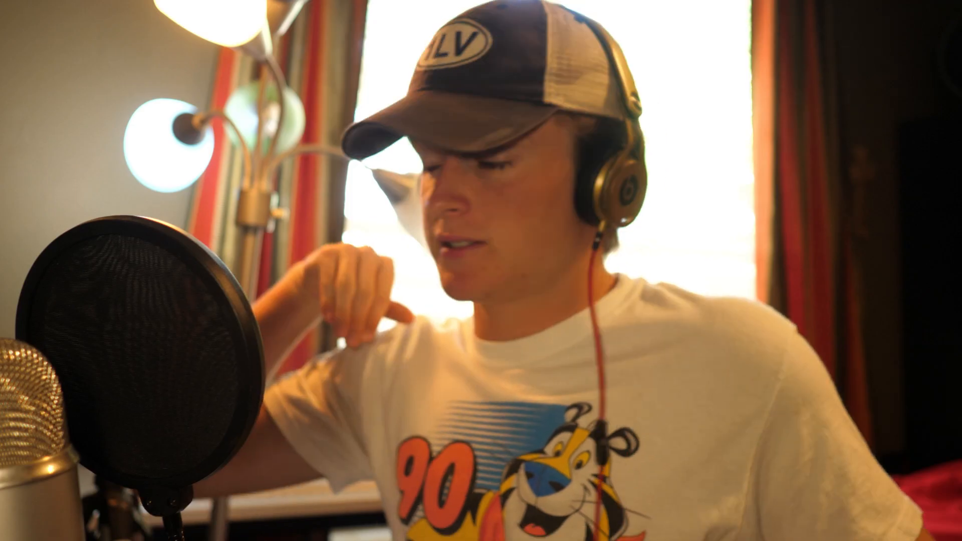